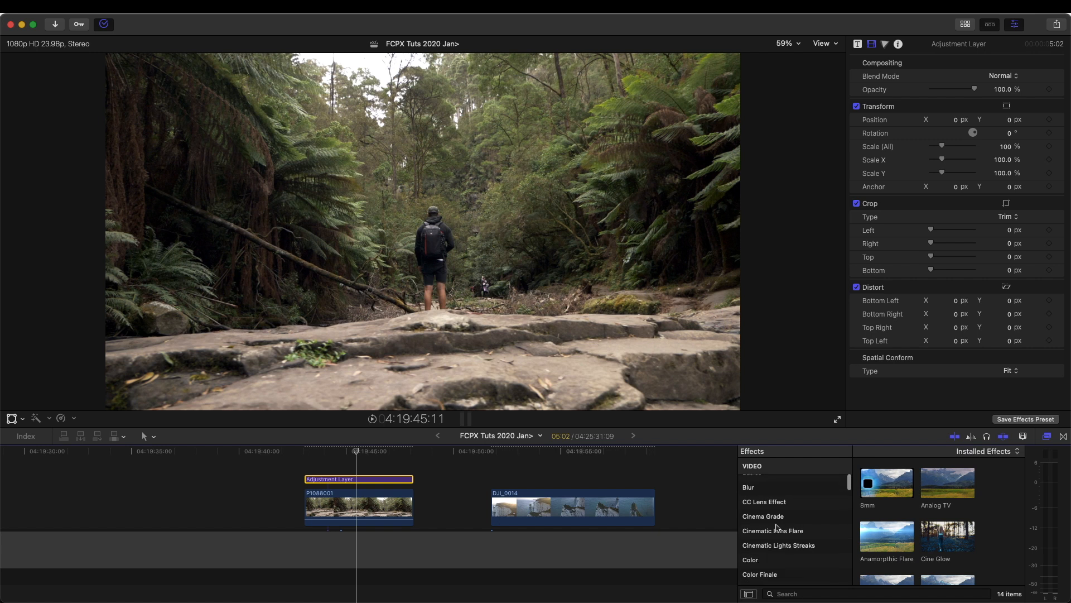
Add the Custom LUT effect from the Color category to the adjustment layer above the P1088001 clip
click(773, 551)
scroll(890, 509, down, 5)
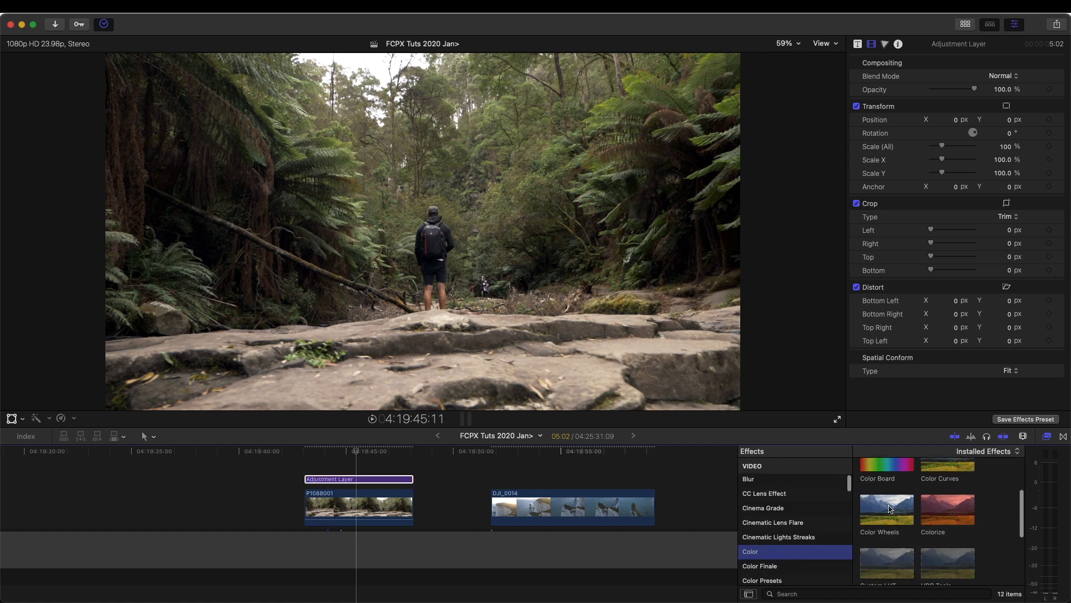
drag(885, 522, 357, 481)
Load the V1 LUT from RN Vision Luts into the Custom LUT effect
click(939, 91)
click(939, 91)
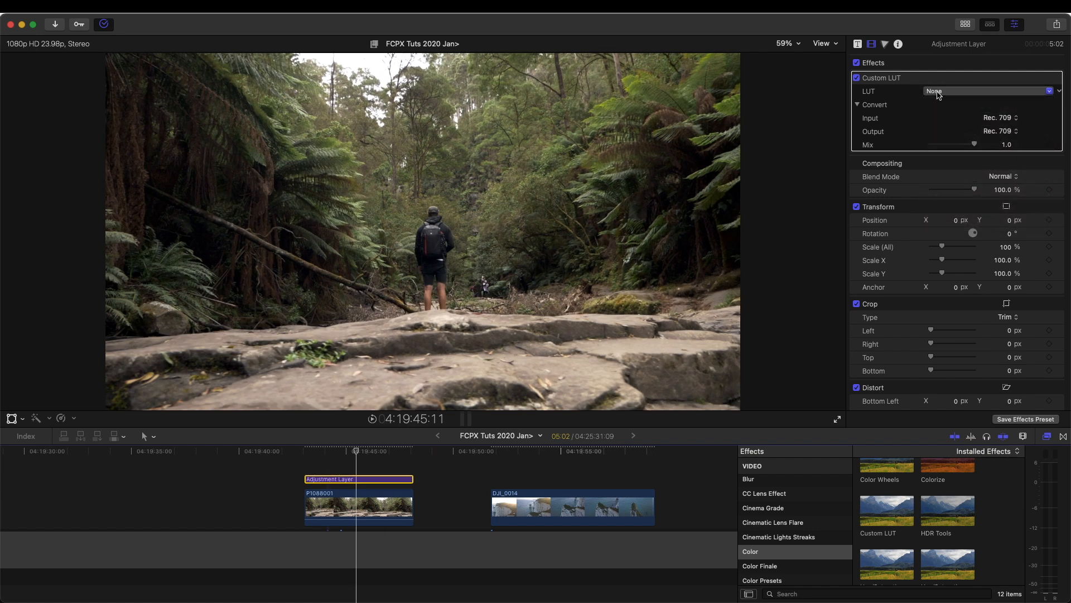
click(954, 92)
mouse_move(956, 177)
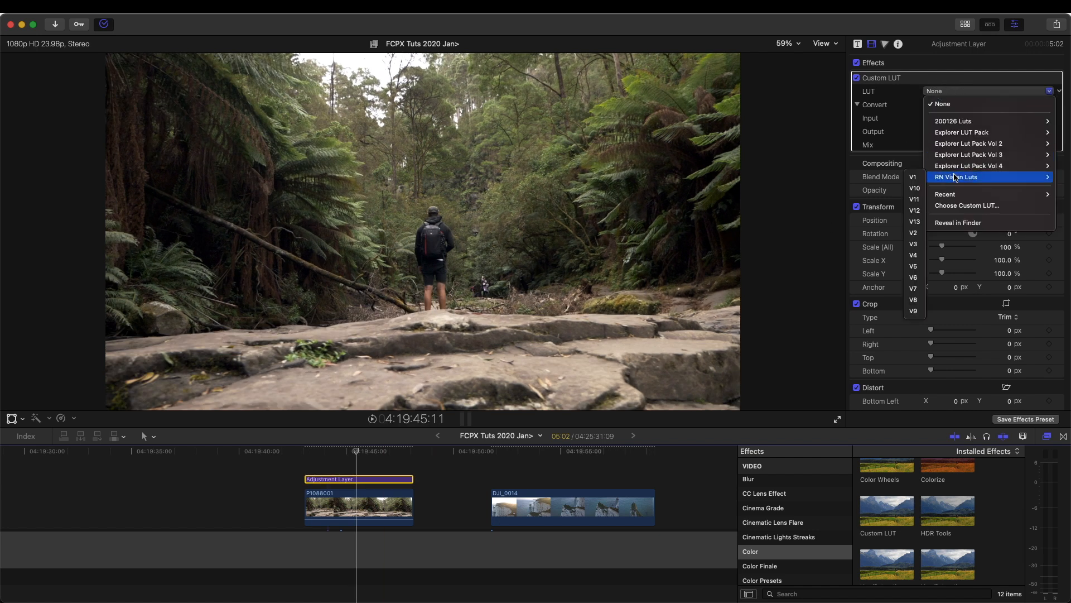
click(916, 180)
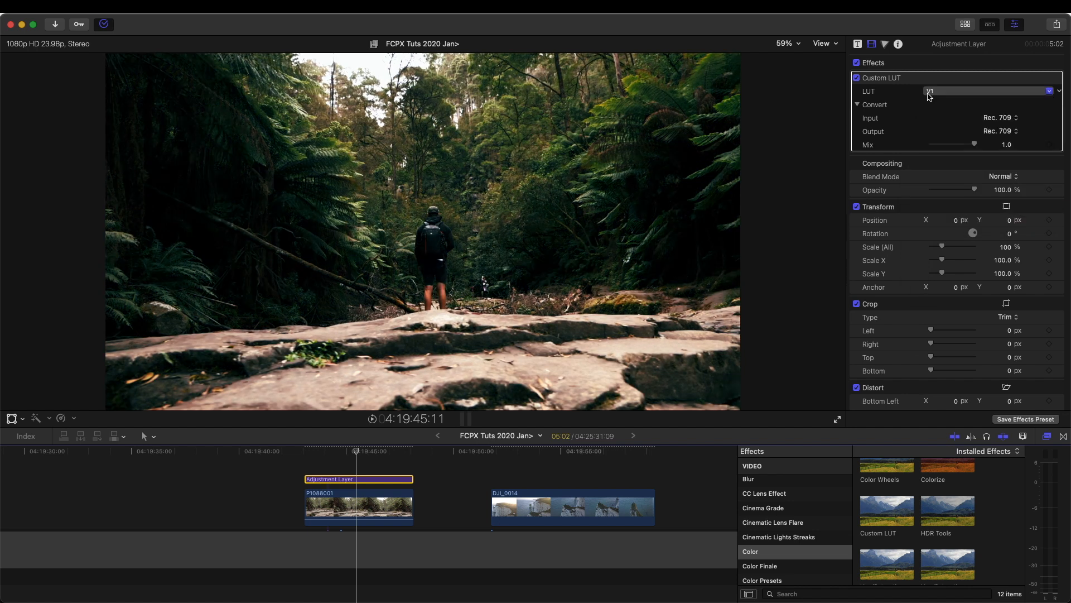
Try the V4 and V12 LUTs from RN Vision Luts on the adjustment layer
click(929, 91)
mouse_move(956, 178)
click(915, 218)
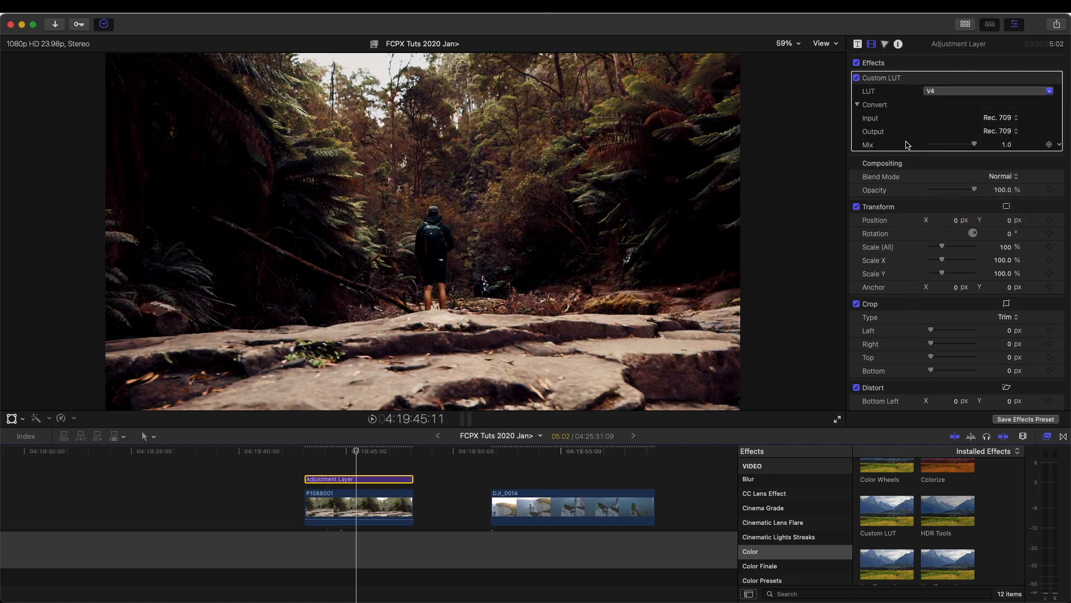
click(949, 91)
mouse_move(956, 177)
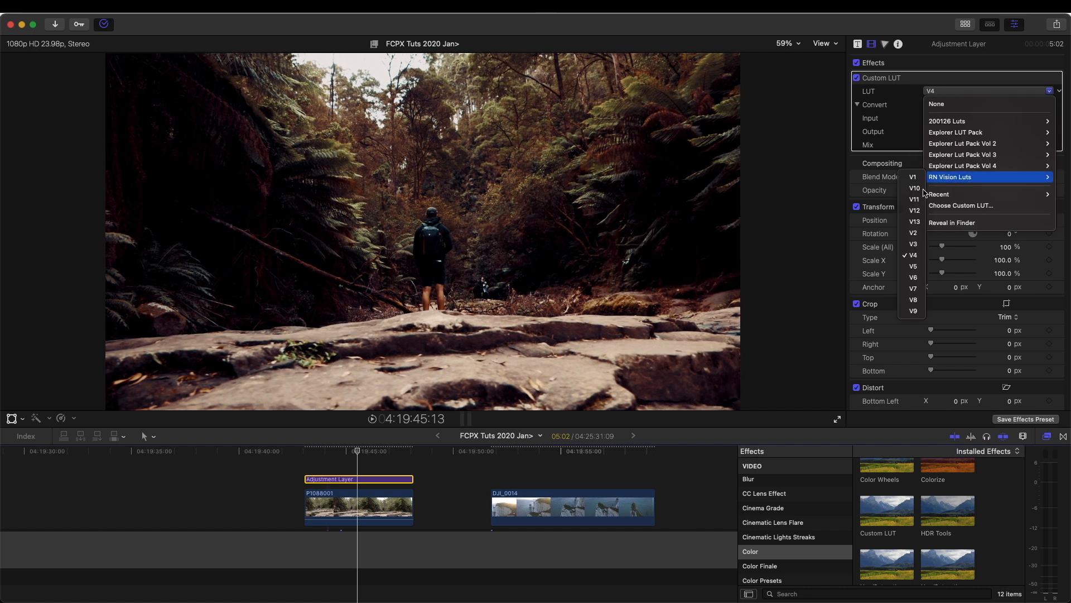
click(915, 210)
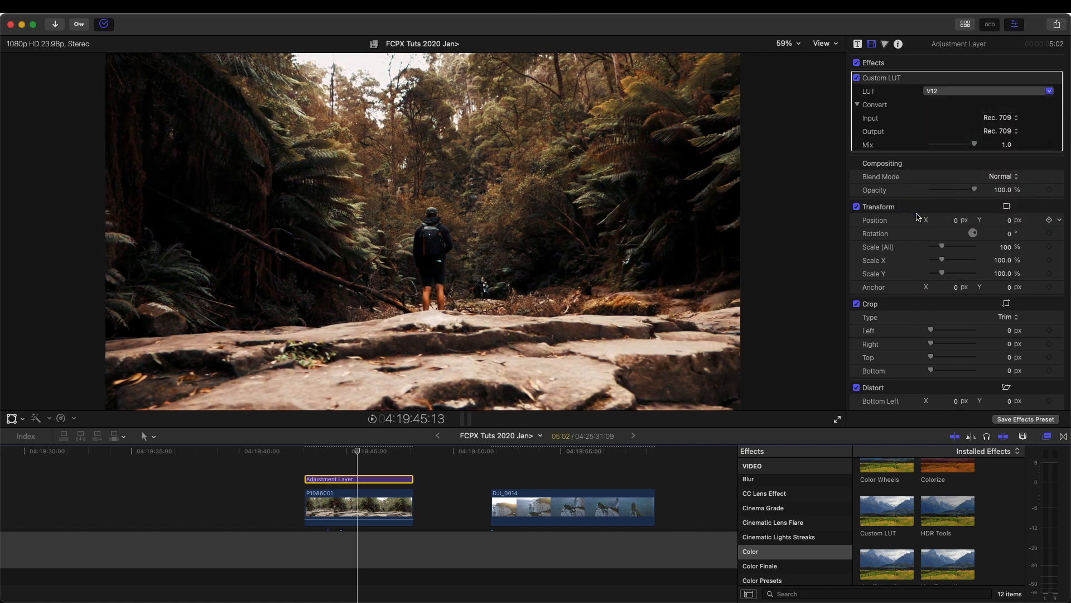
Try the V11, V10 and V6 LUTs from RN Vision Luts on the adjustment layer
click(949, 91)
mouse_move(952, 177)
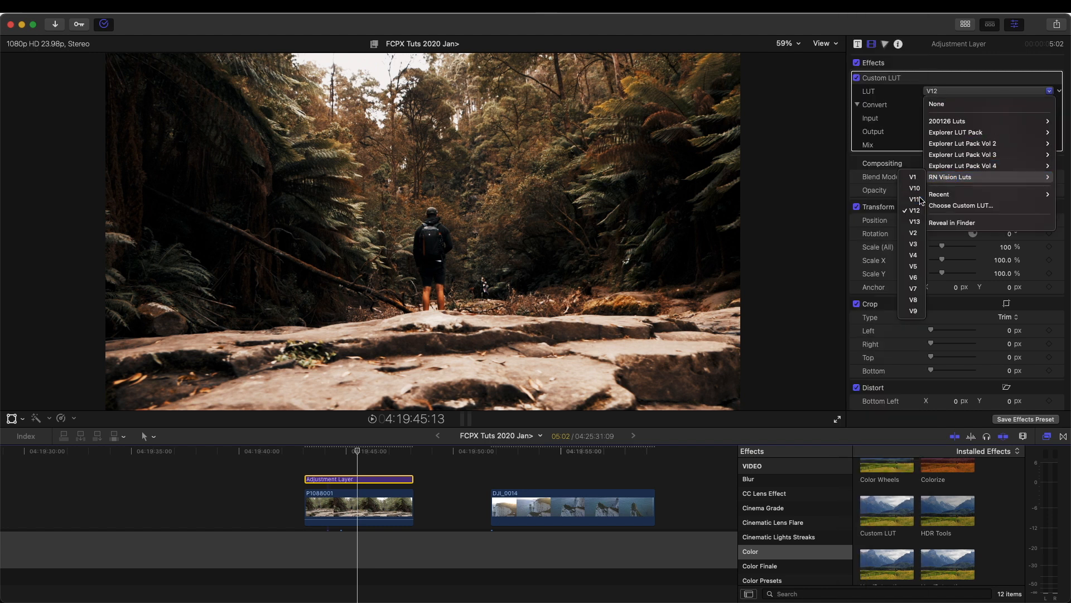
click(915, 199)
click(945, 91)
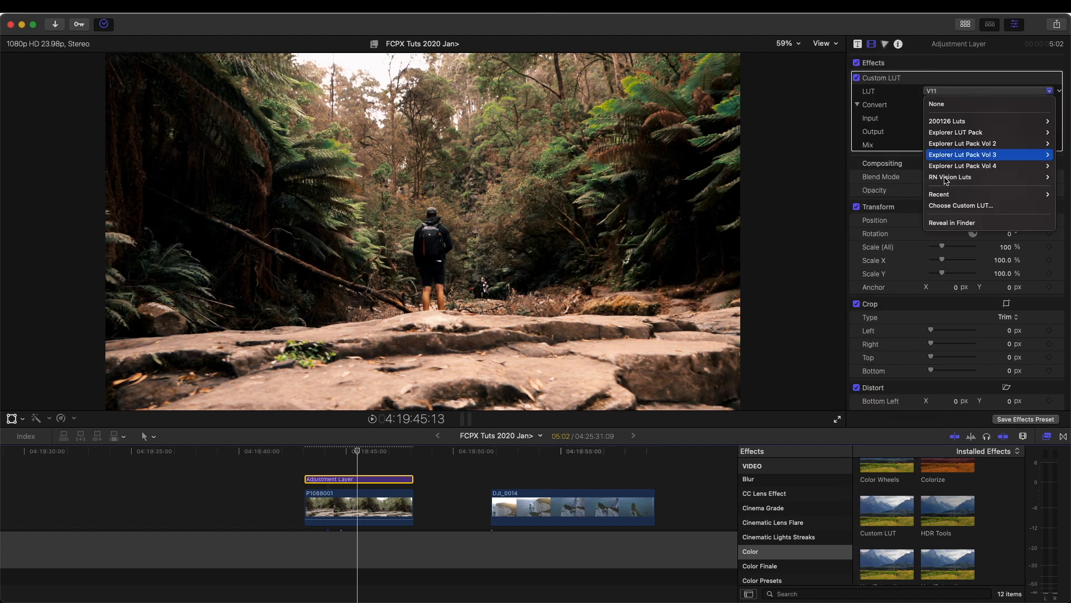
click(925, 189)
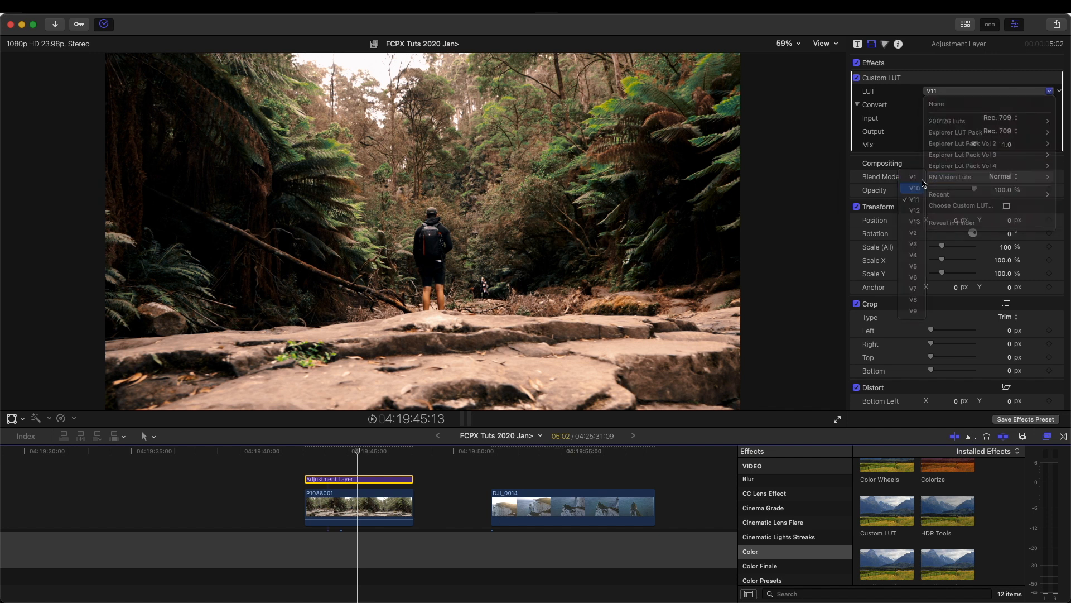
click(943, 94)
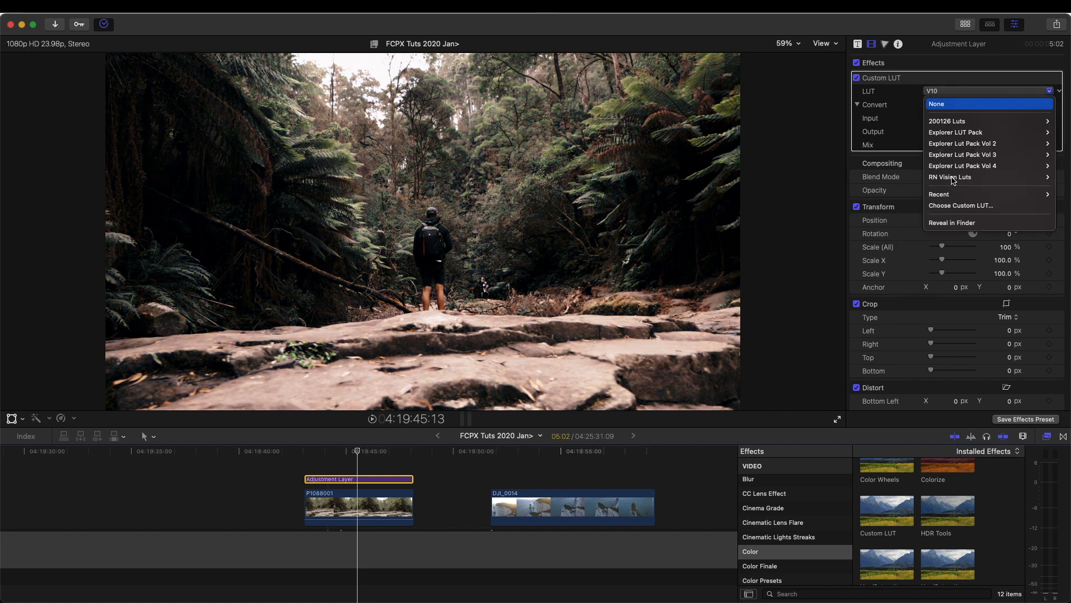
click(912, 277)
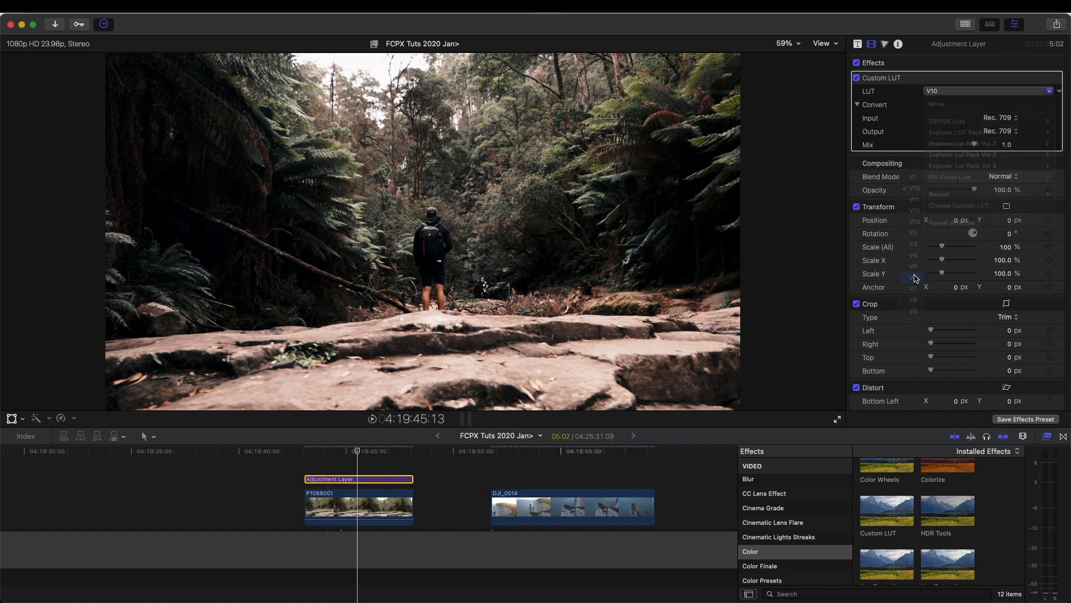
Set the adjustment layer's Custom LUT to V4 from RN Vision Luts with a mix of 0.98
click(947, 95)
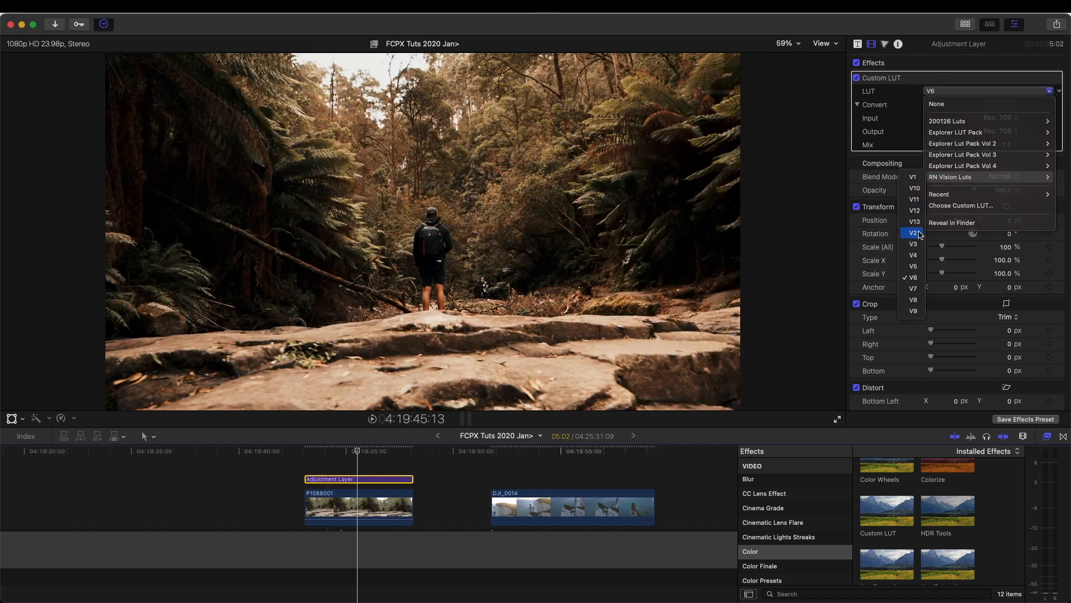
click(916, 232)
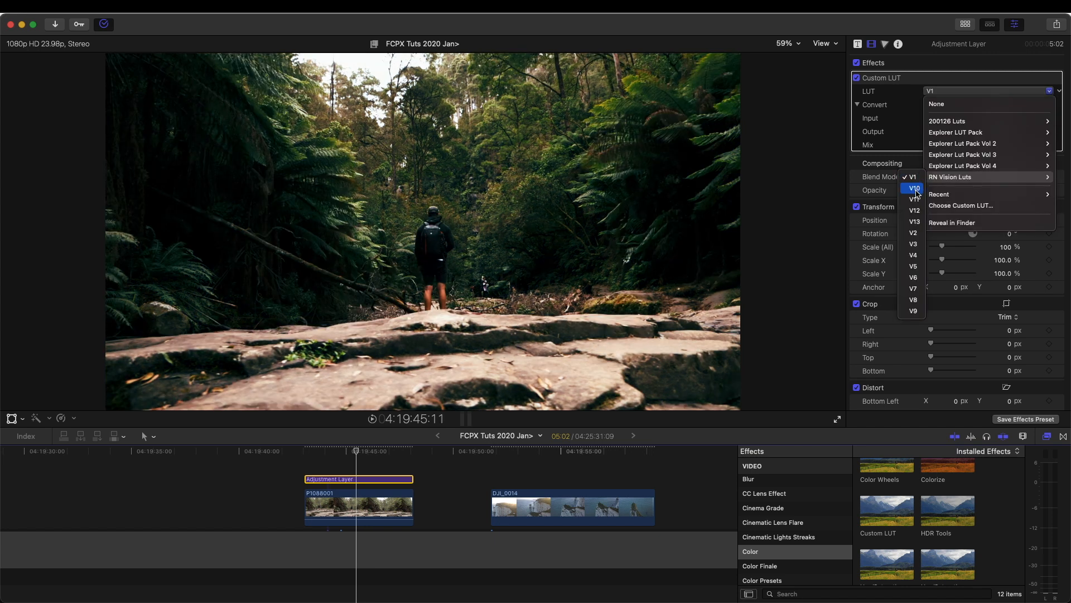
click(918, 258)
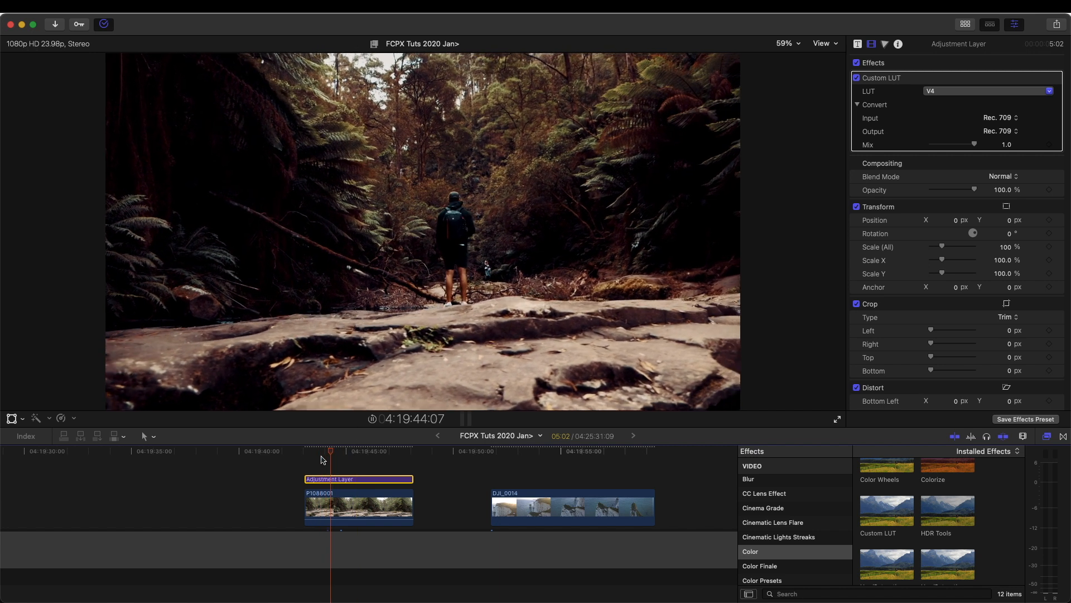
click(370, 475)
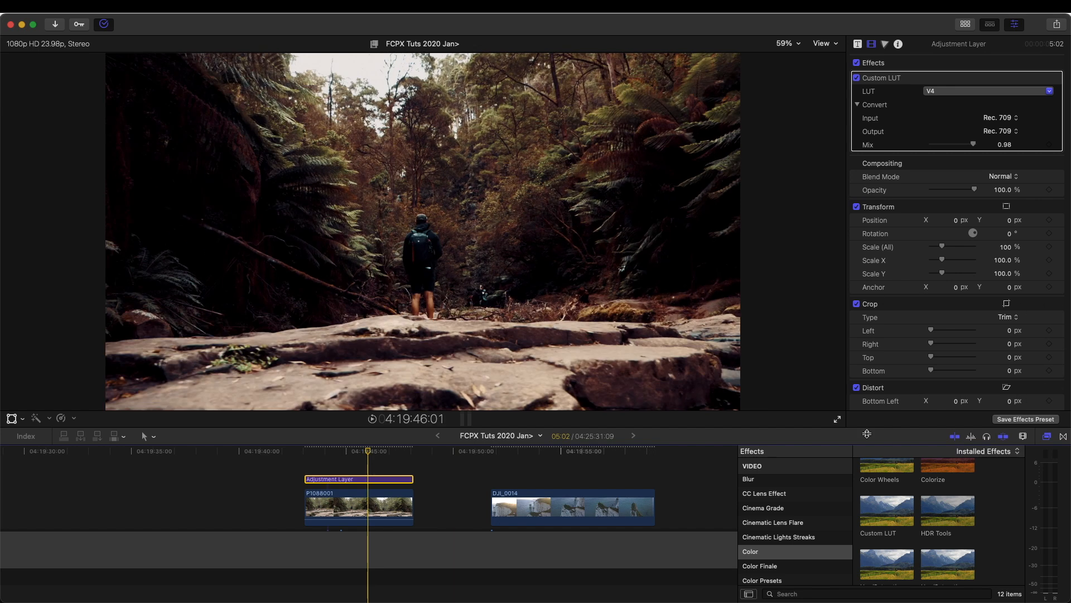
Open the RN Vision Bundle effects category and preview the 8mm effect on the P1088001 clip
scroll(828, 504, down, 15)
scroll(790, 558, down, 1)
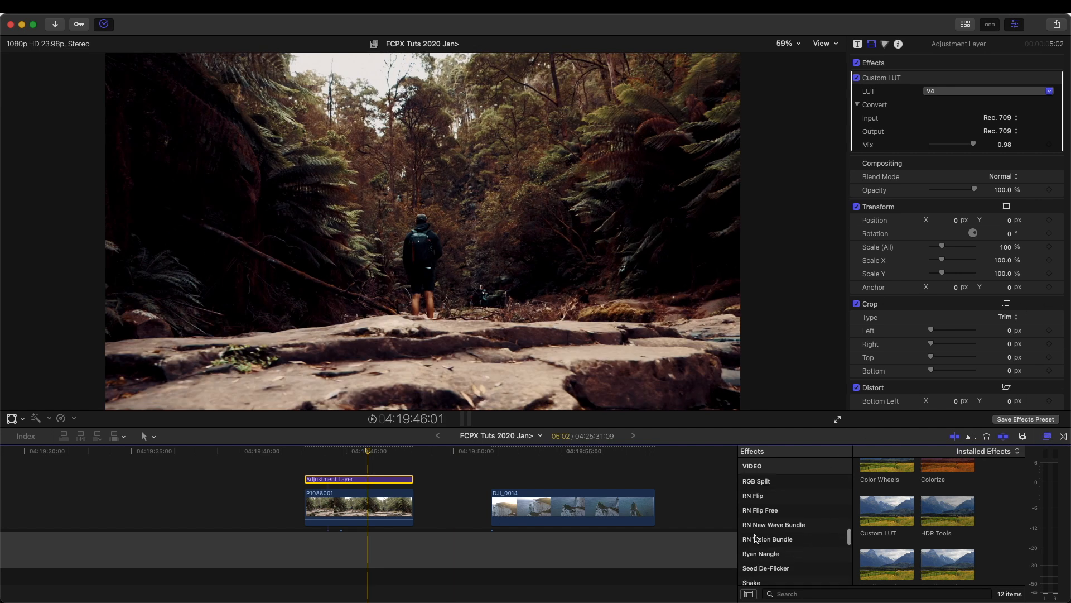
click(762, 540)
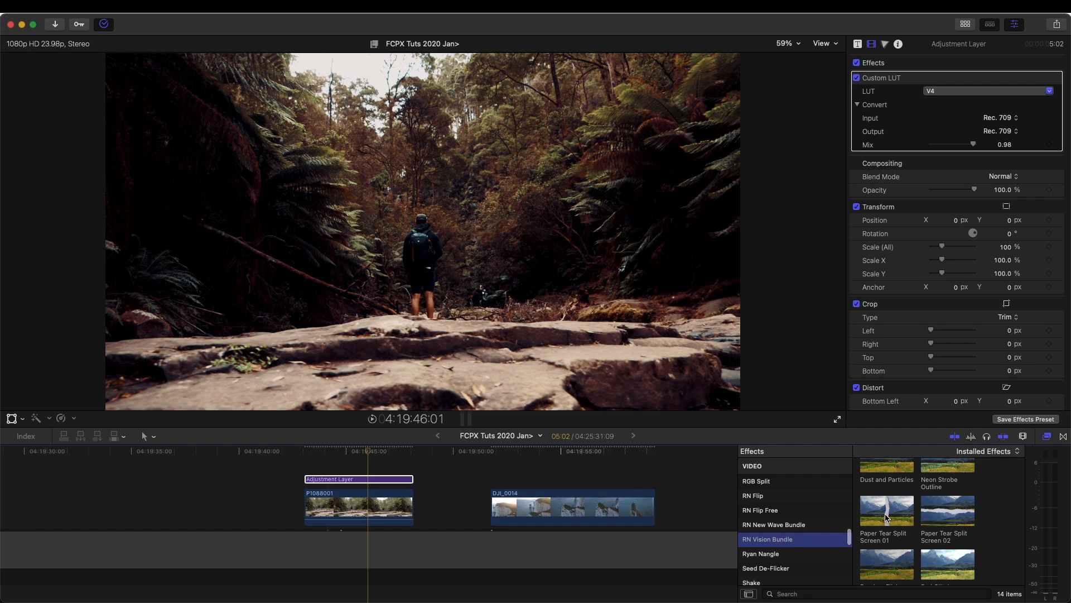
scroll(887, 518, up, 5)
click(364, 510)
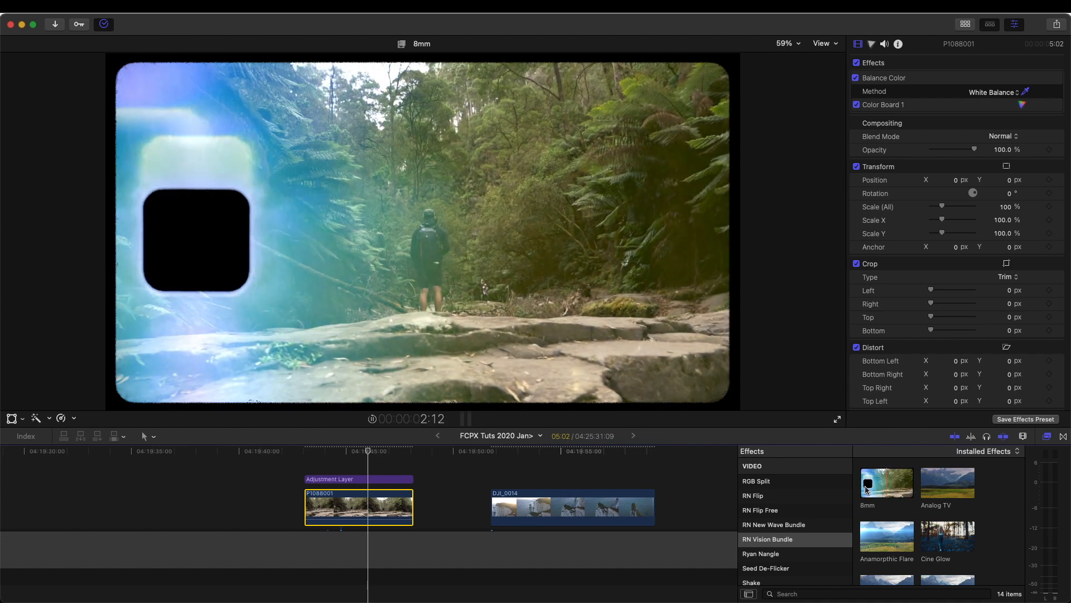
scroll(895, 508, down, 1)
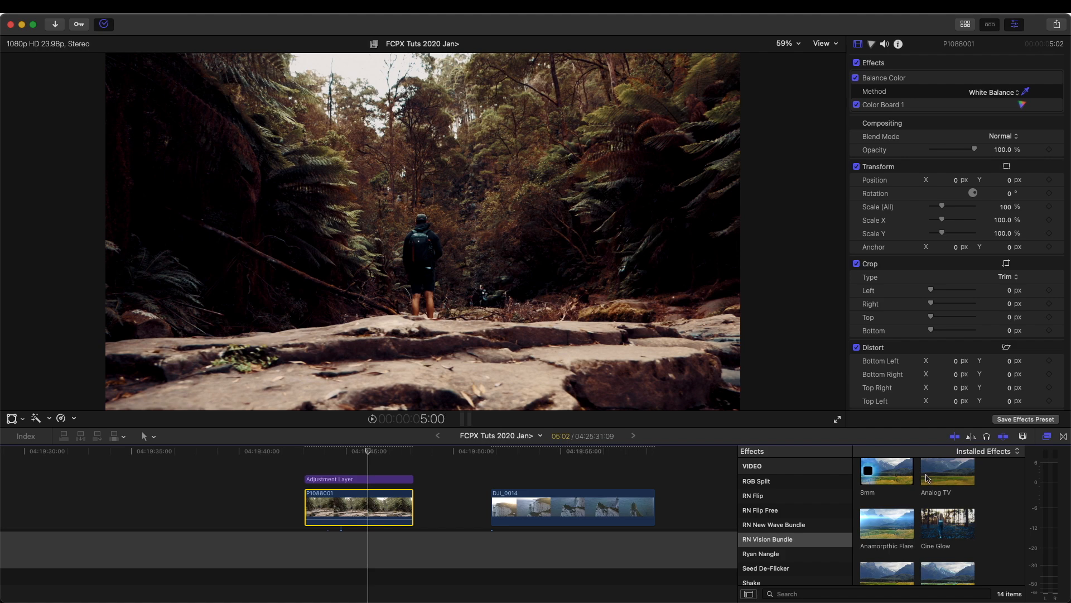
Preview the RN Vision Bundle effects from Analog TV through Paper Tear Split Screen 01 on the P1088001 clip
mouse_move(928, 479)
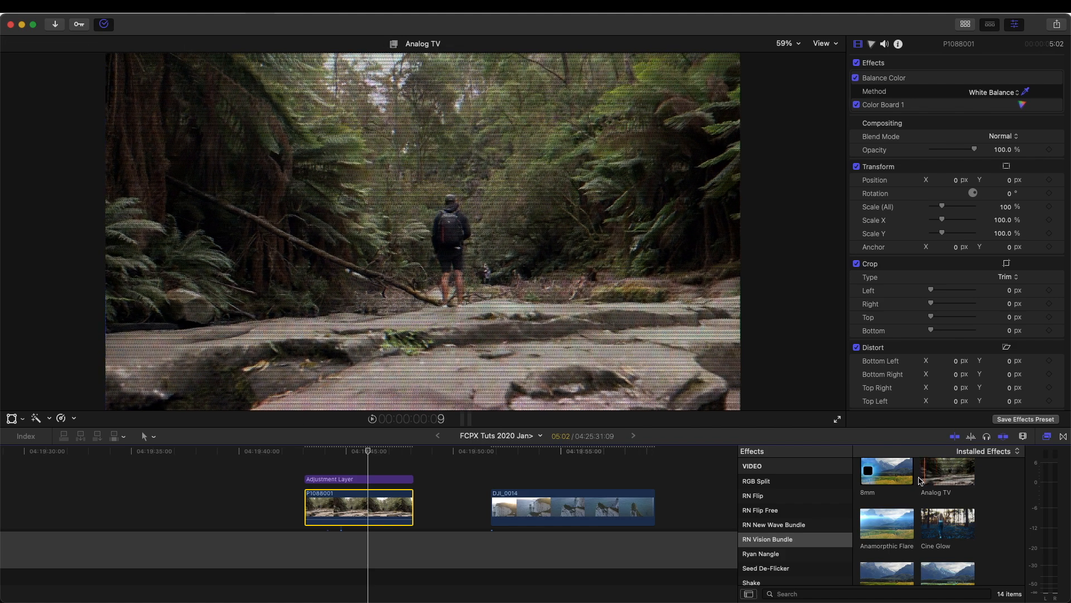
mouse_move(872, 525)
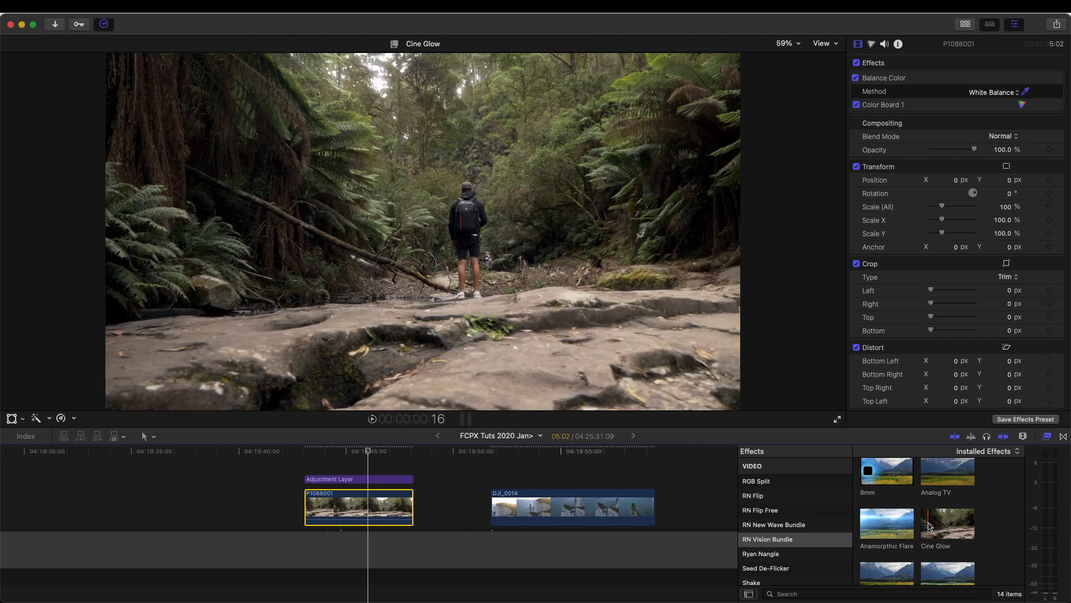
scroll(879, 527, down, 2)
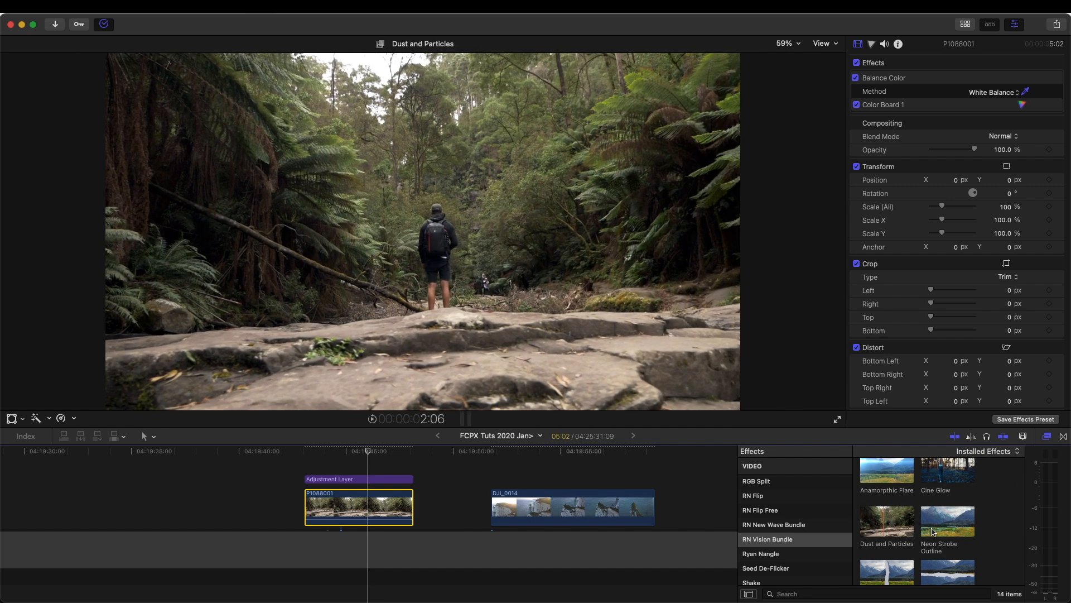
scroll(939, 522, down, 1)
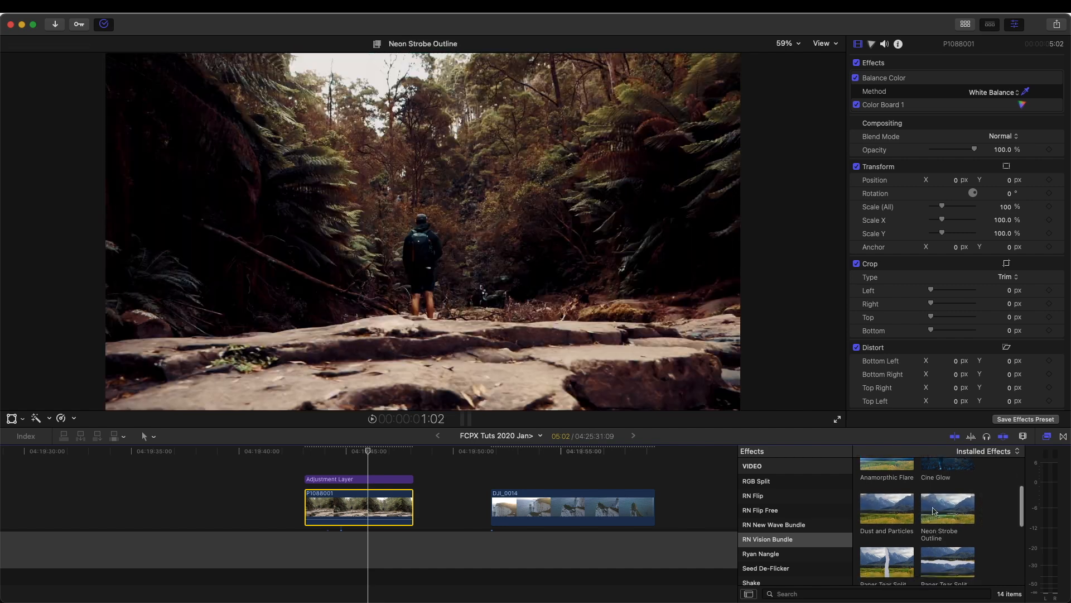
scroll(939, 522, down, 1)
mouse_move(869, 503)
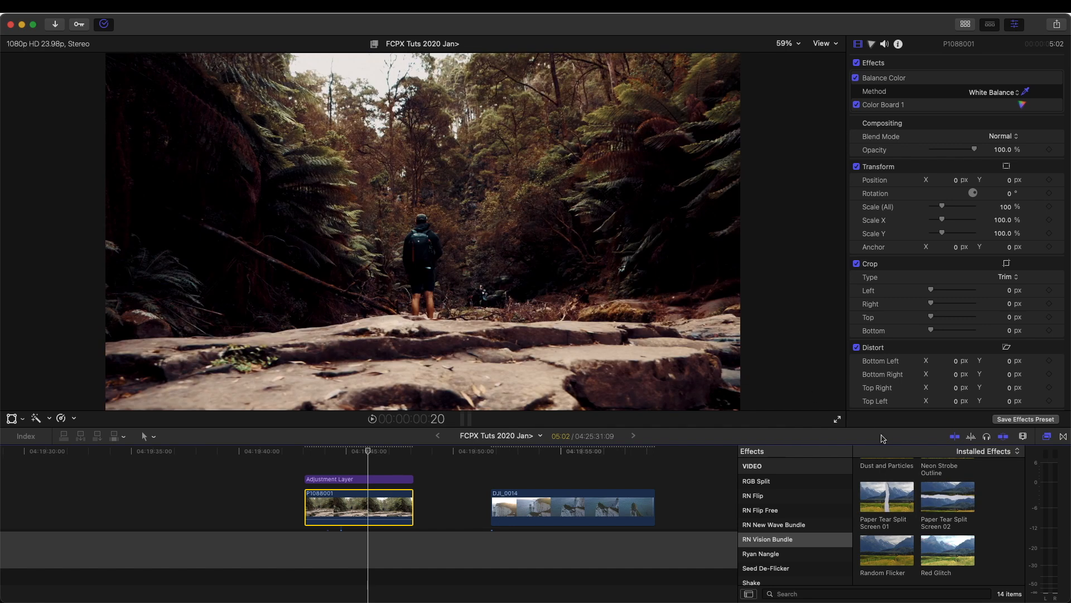
Preview the Random Flicker, Red Glitch, Strobe Flicker, Trippy and VCR 01 effects on the P1088001 clip
scroll(869, 519, down, 1)
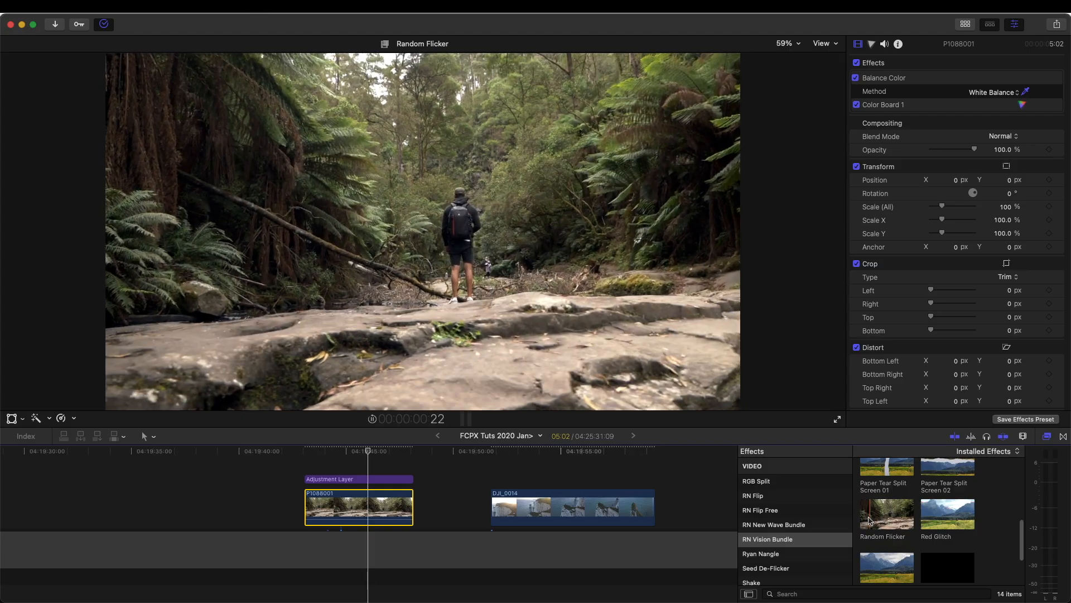
mouse_move(942, 517)
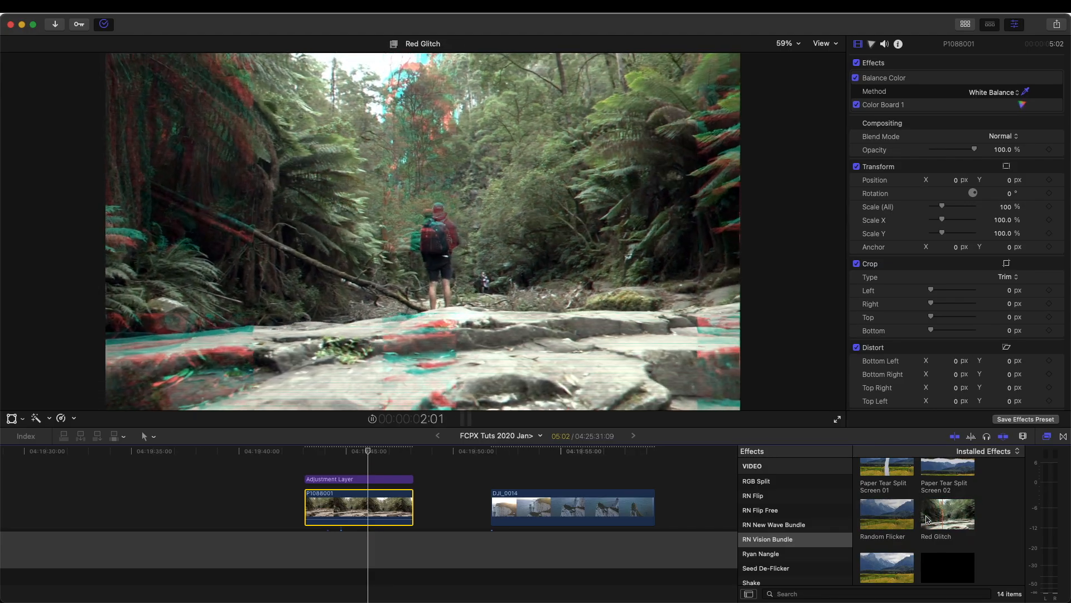
scroll(927, 519, down, 1)
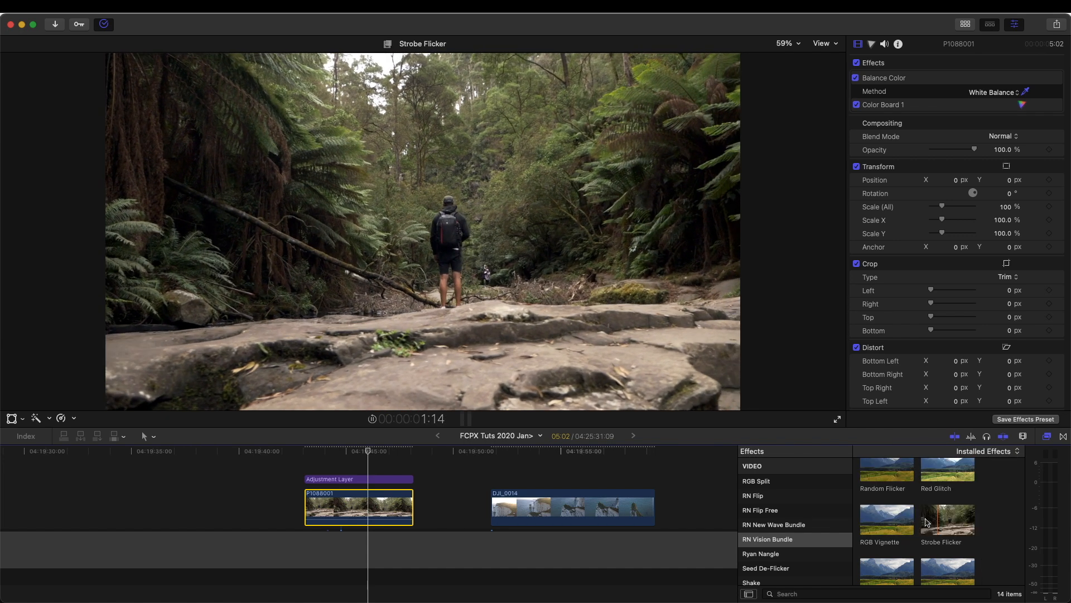
scroll(926, 522, down, 1)
mouse_move(867, 552)
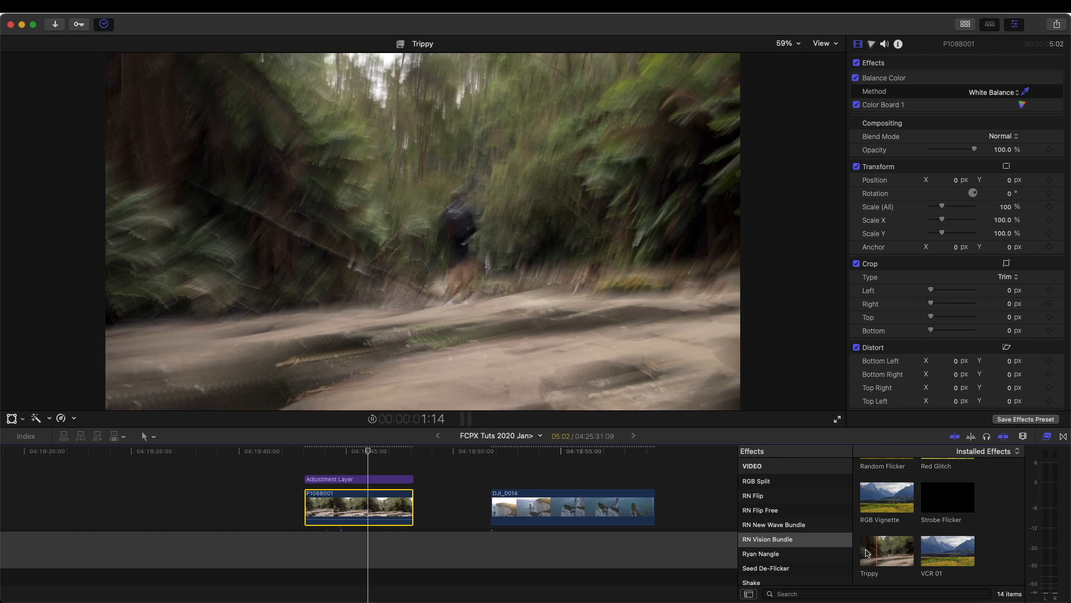
mouse_move(925, 555)
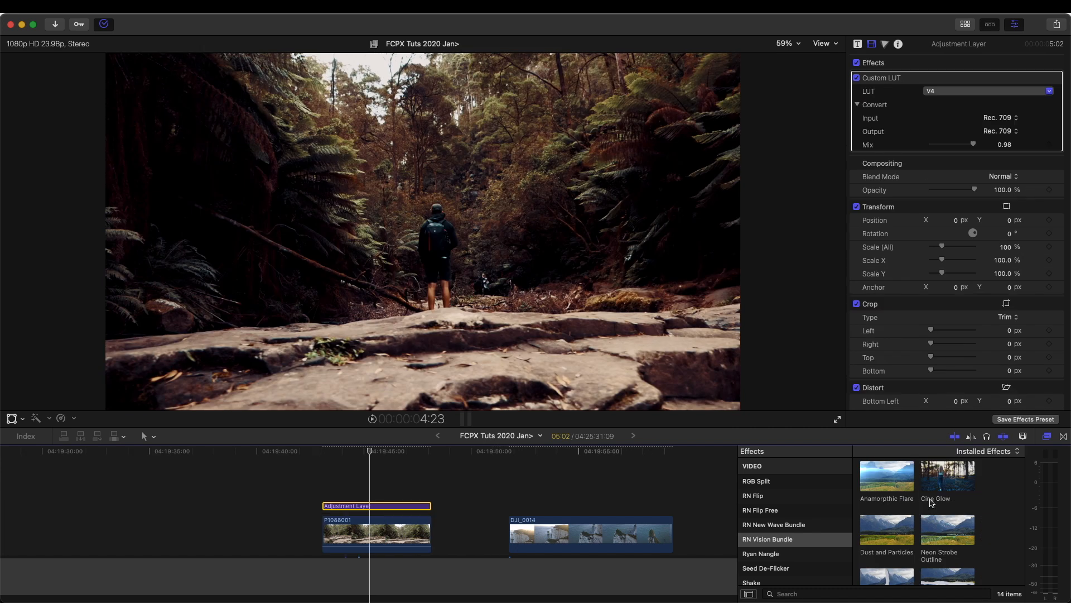
Add the Cine Glow effect to the adjustment layer and make sure it is enabled
mouse_move(934, 484)
drag(943, 481, 370, 508)
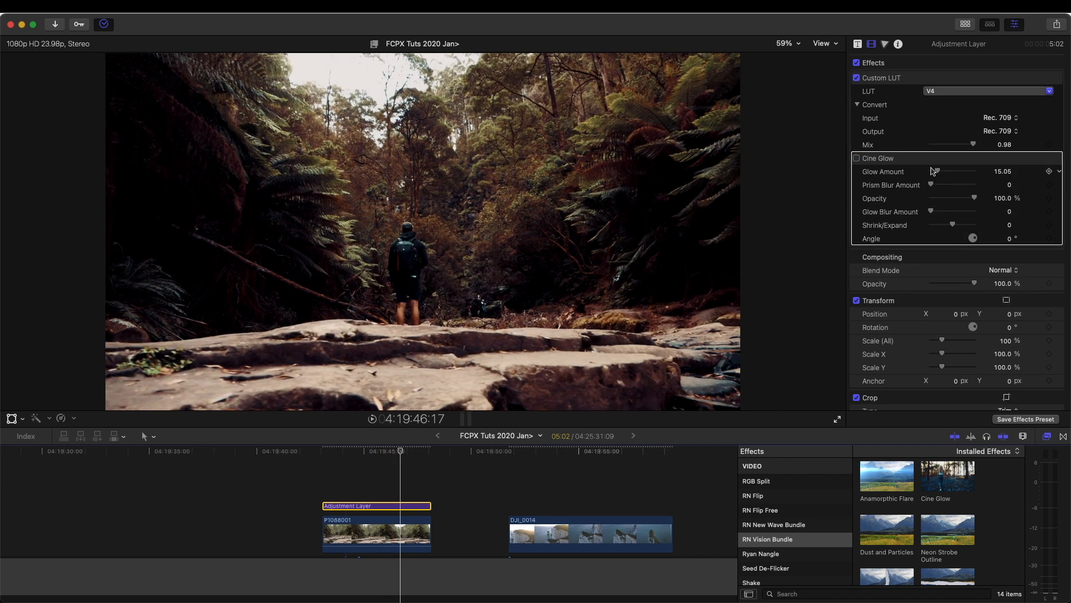
click(857, 158)
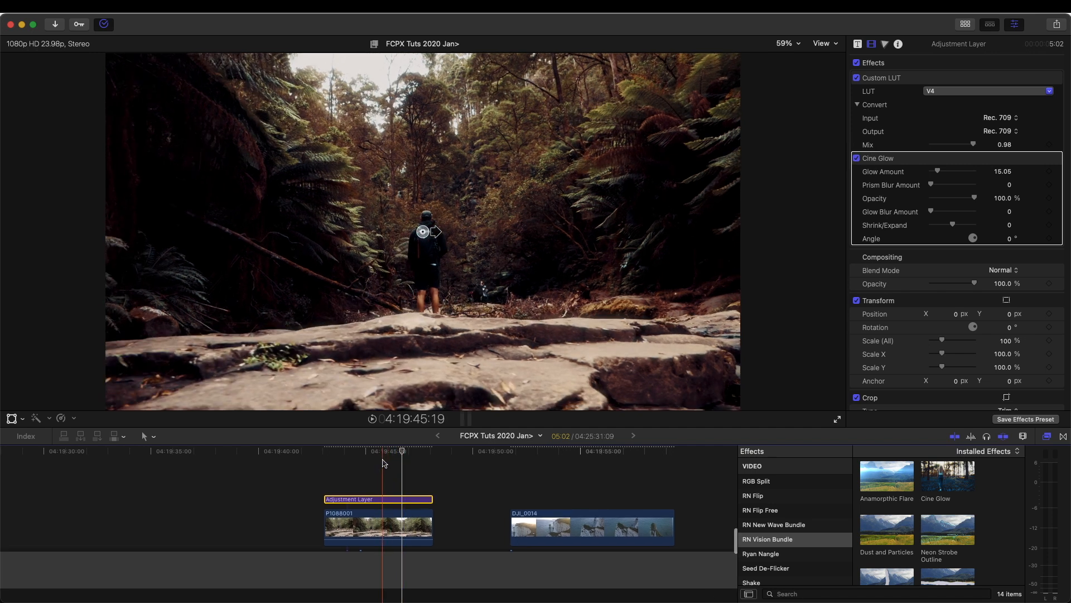
scroll(387, 464, up, 4)
Set Cine Glow's Glow Amount to 69.81, Opacity to 57.26%, Glow Blur Amount to 100 and Shrink/Expand to -1.0
drag(954, 172, 950, 172)
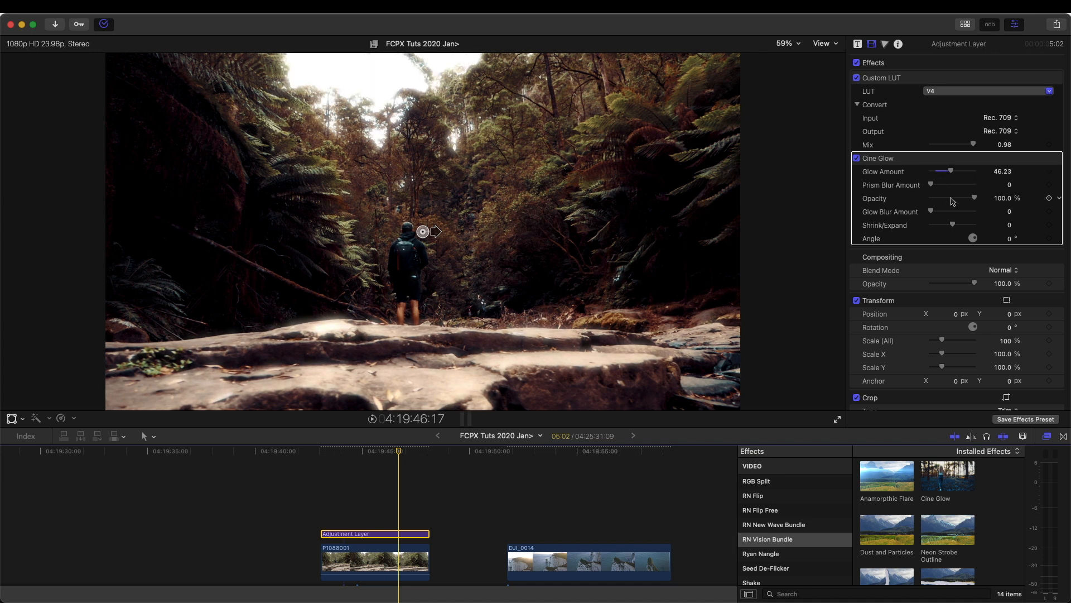
mouse_move(953, 213)
mouse_down()
mouse_move(982, 214)
mouse_move(950, 212)
mouse_up()
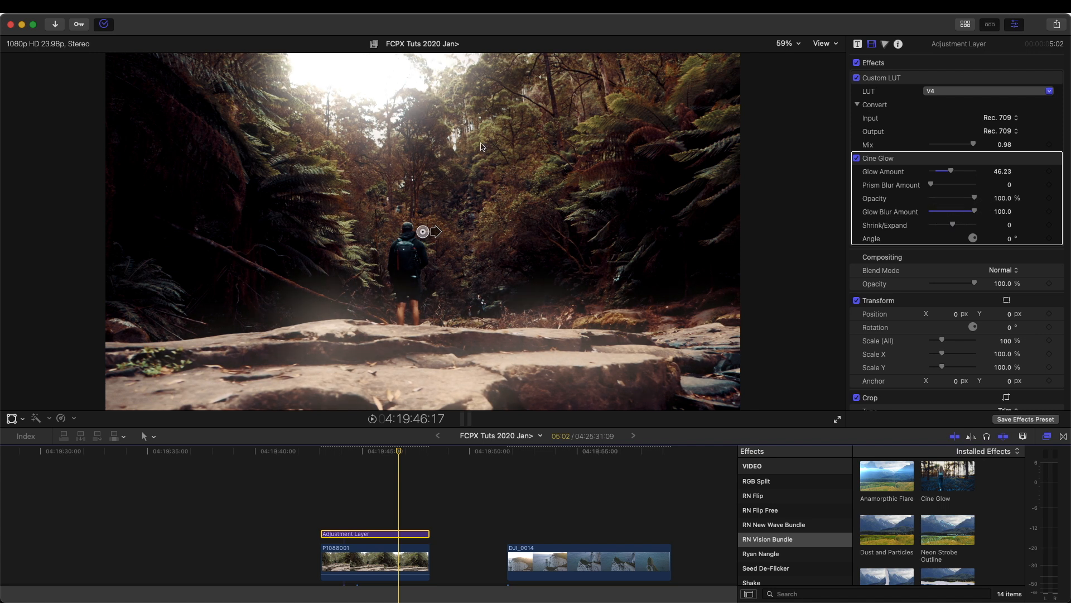
drag(956, 226, 950, 228)
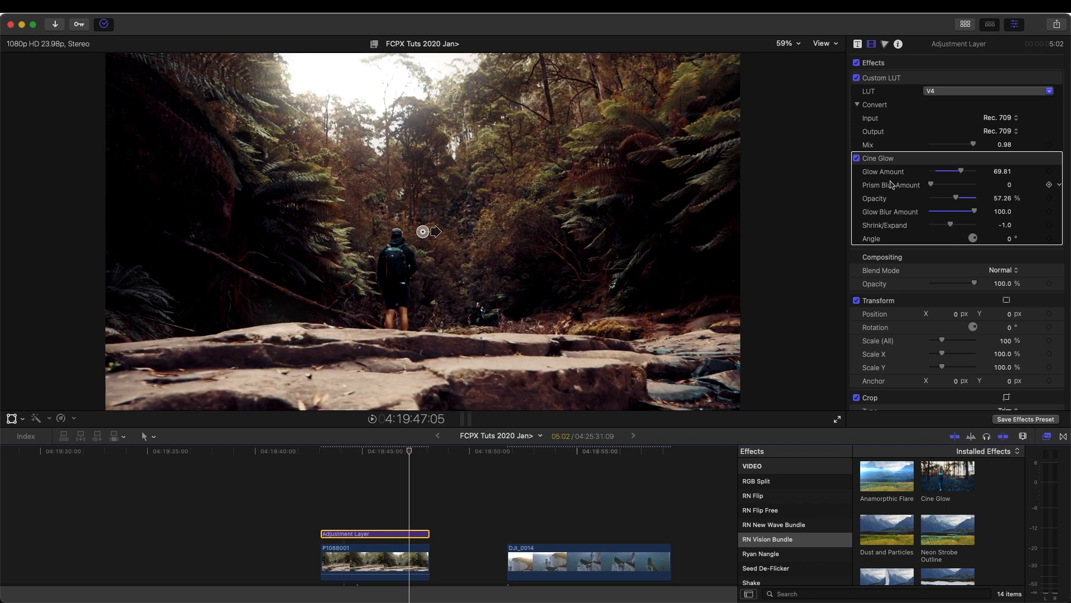
Add the RGB Vignette effect to the adjustment layer and play back the clip
scroll(895, 500, down, 5)
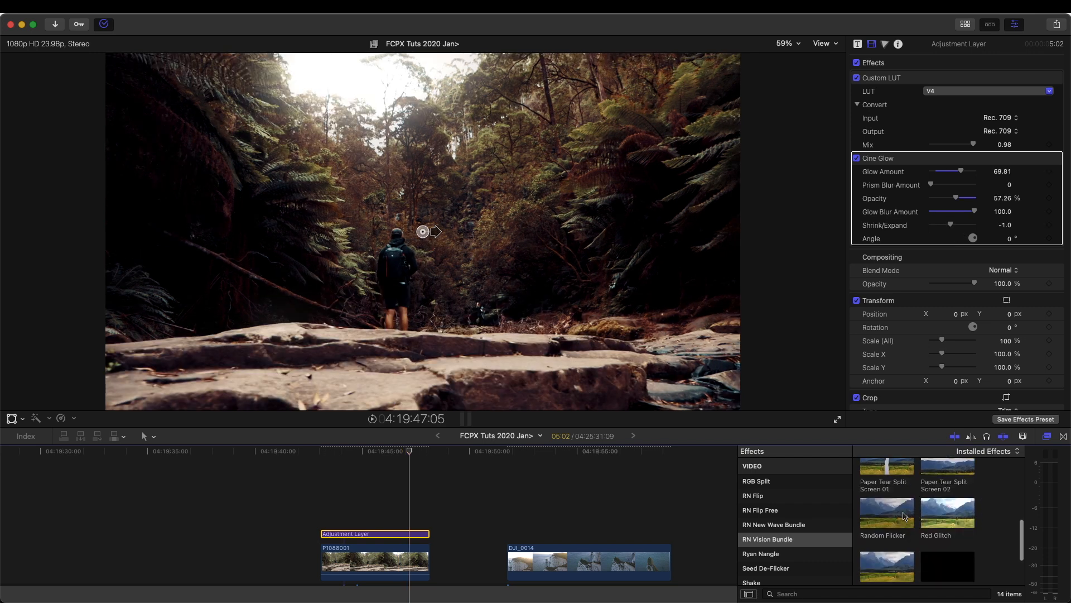
drag(895, 499, 368, 538)
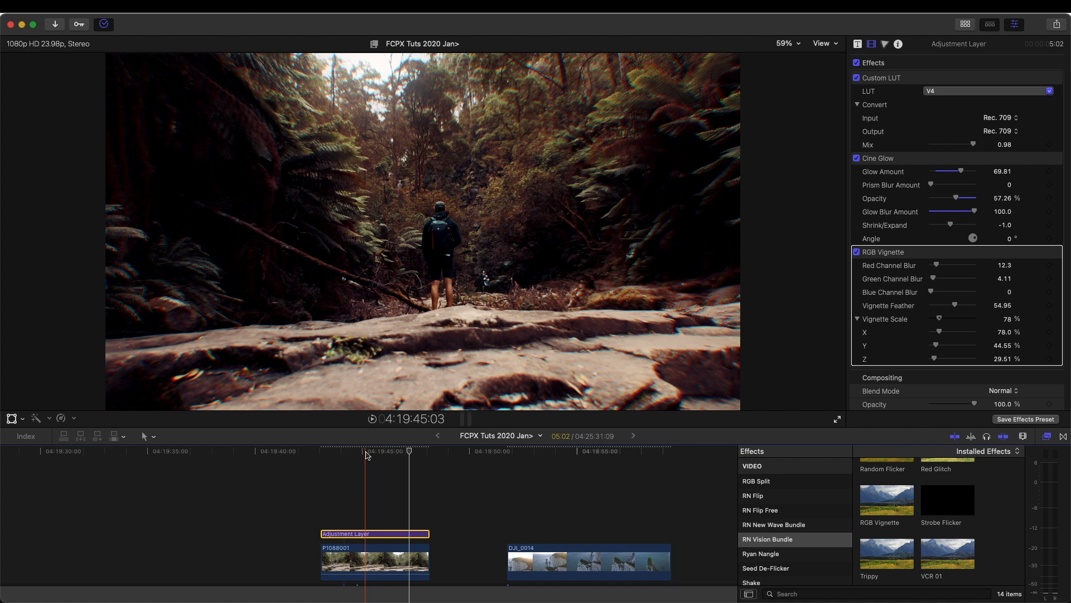
key(space)
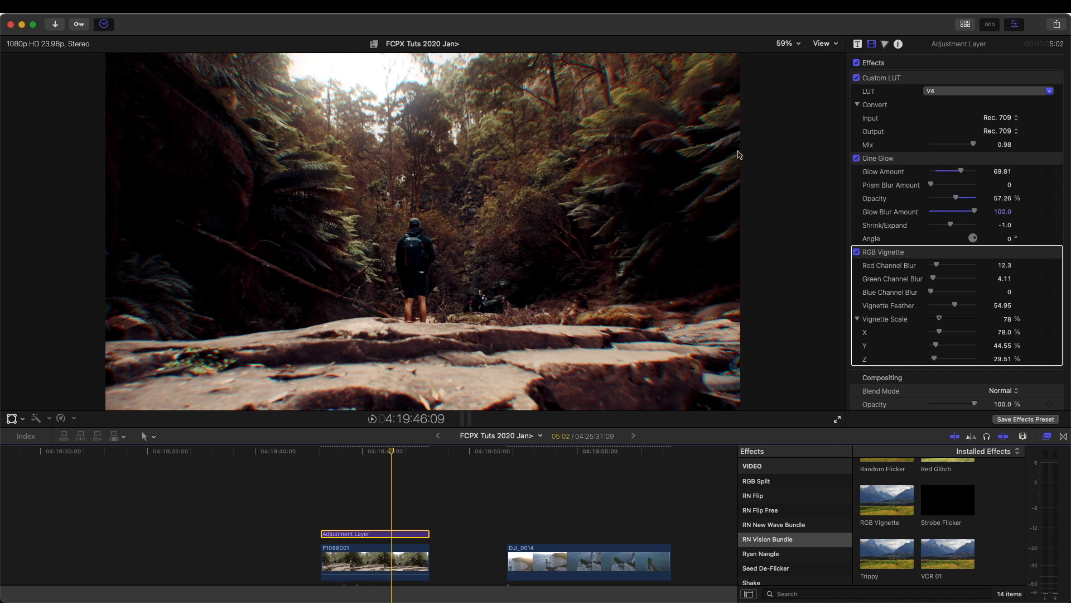
Set RGB Vignette's Red Channel Blur to 7.28, Green Channel Blur to 0 and Vignette Feather to 53.57
drag(936, 268, 965, 278)
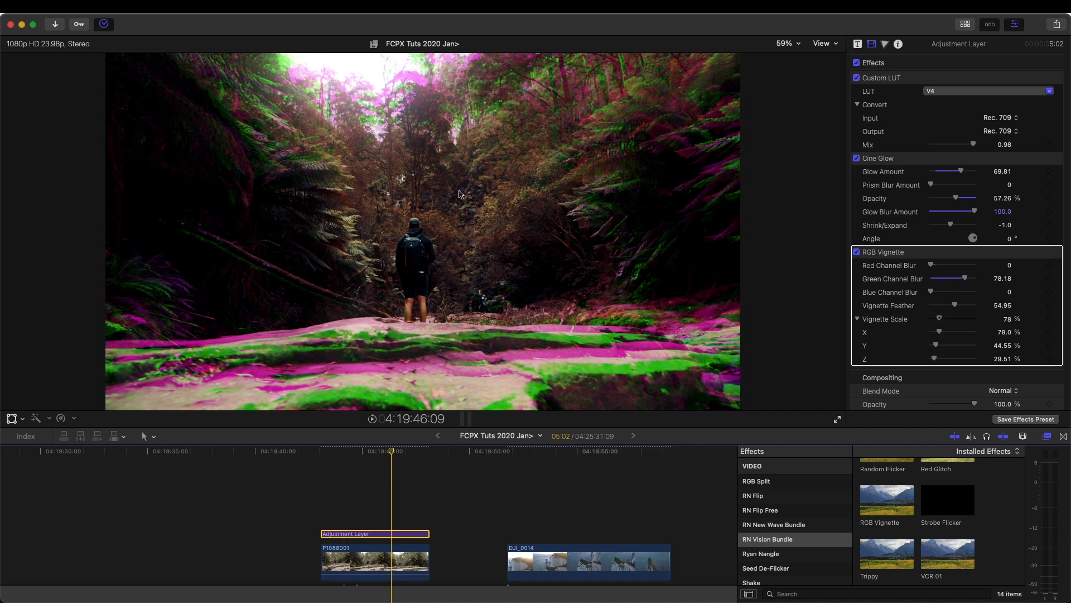
mouse_move(942, 282)
mouse_down()
mouse_move(919, 283)
mouse_move(971, 295)
mouse_move(900, 292)
mouse_move(946, 266)
mouse_move(935, 266)
mouse_up()
click(958, 306)
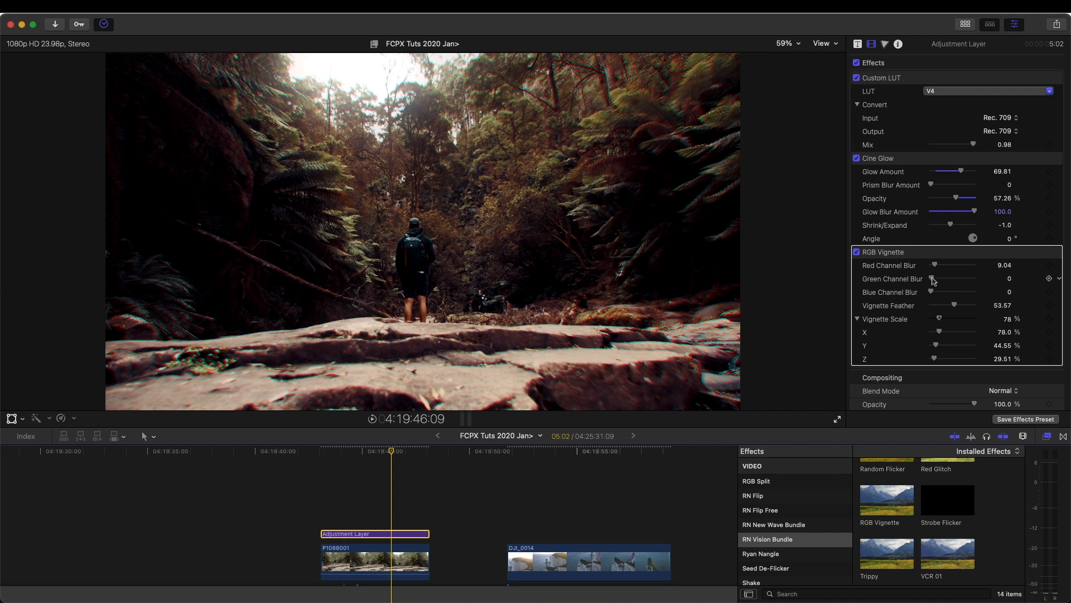
drag(932, 278, 932, 279)
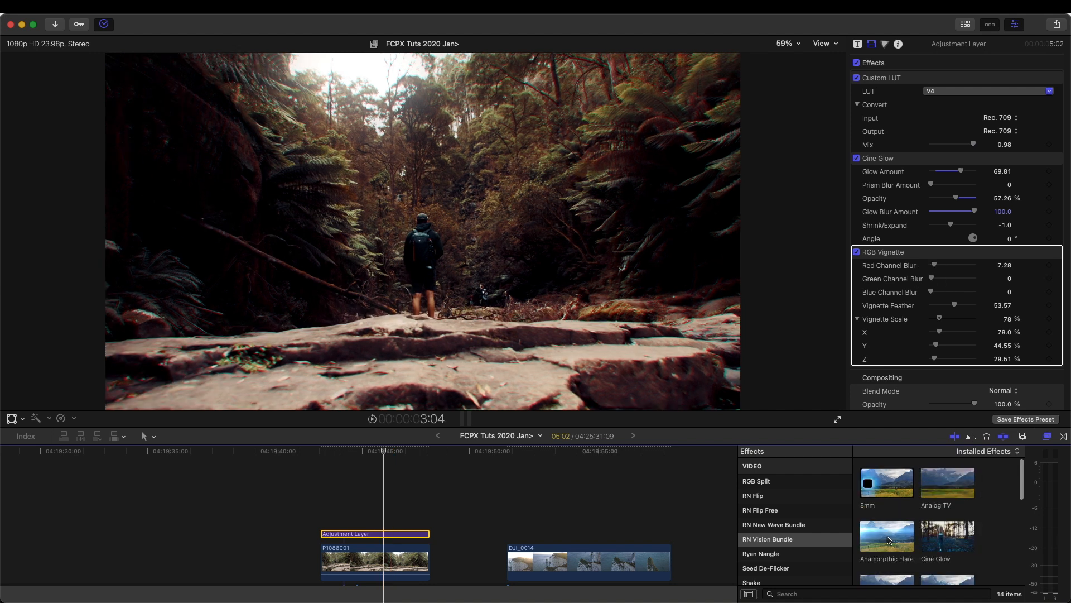
Add the Anamorphic Flare effect to the adjustment layer and bring its settings into view
drag(890, 540, 368, 534)
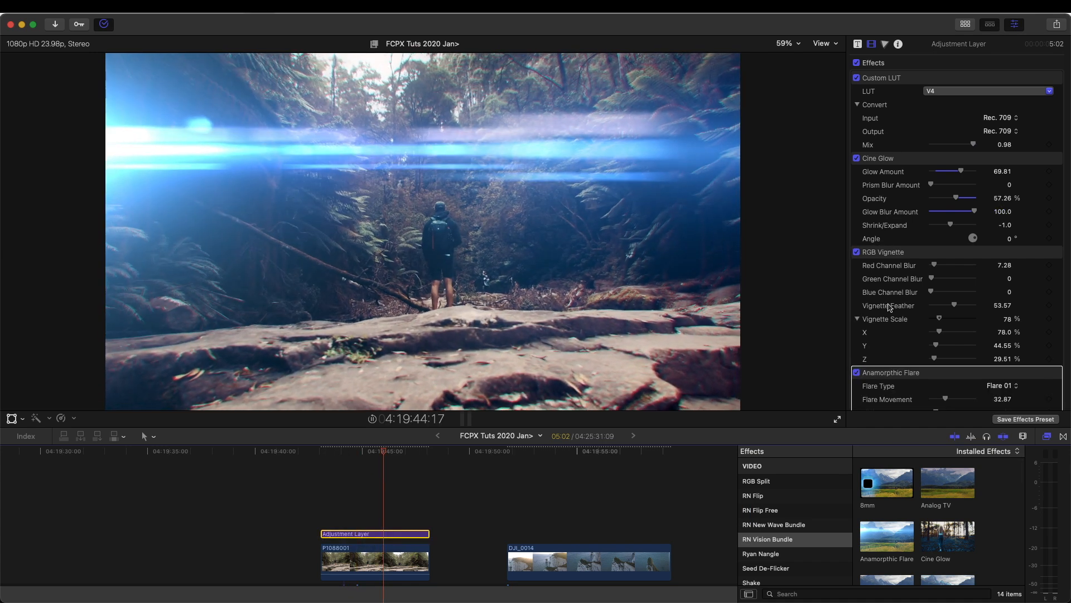
scroll(927, 309, down, 5)
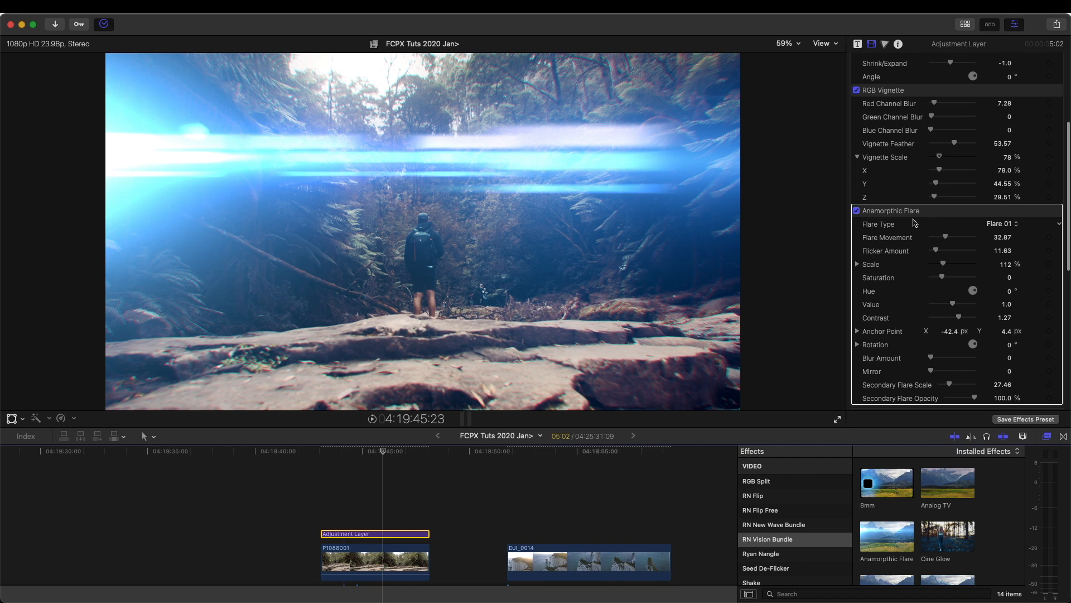
scroll(918, 223, down, 1)
Try the Flare 02, Flare 03 and Flare 04 types for the Anamorphic Flare, then return to Flare 02
click(1001, 204)
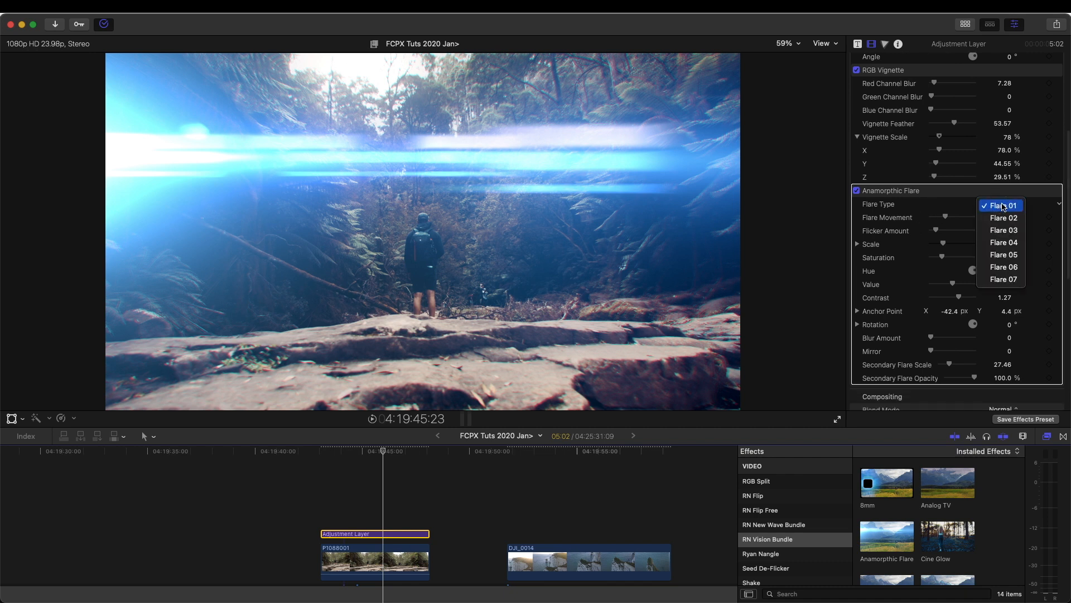
click(1005, 219)
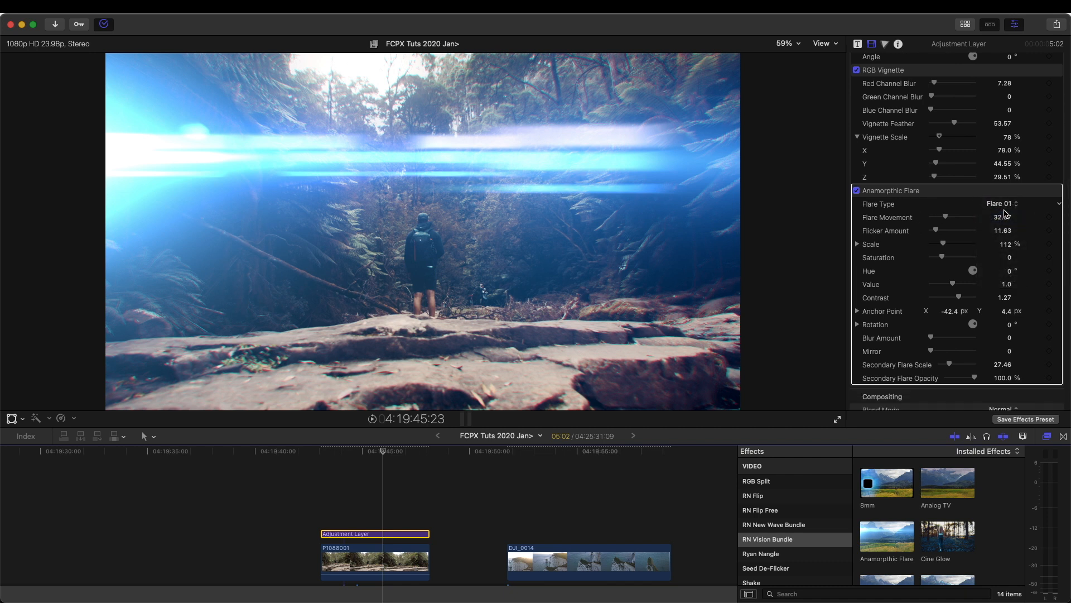
click(1004, 204)
click(1004, 218)
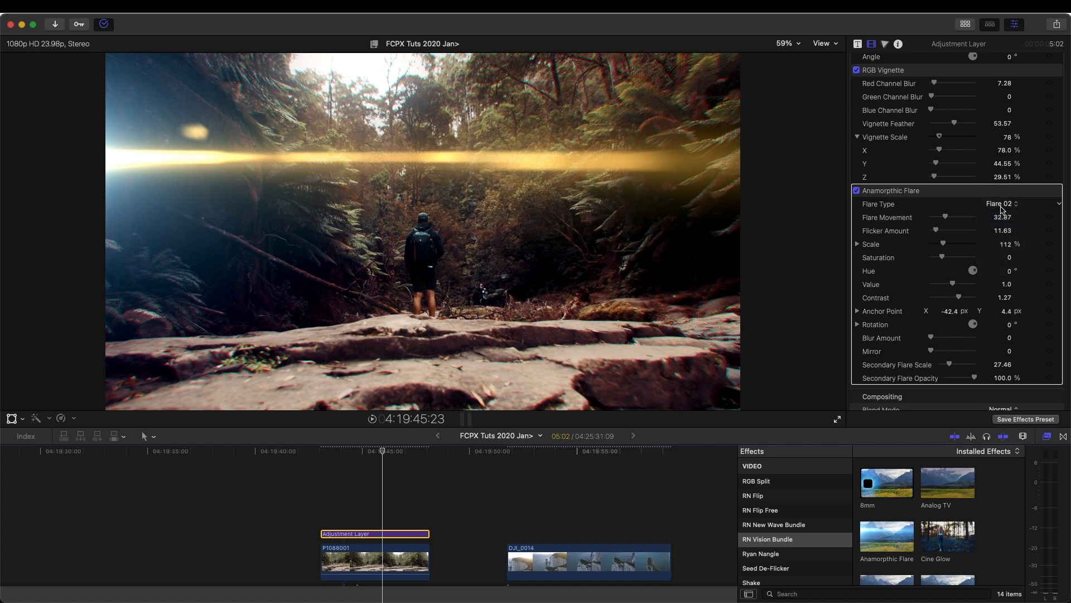
click(1003, 204)
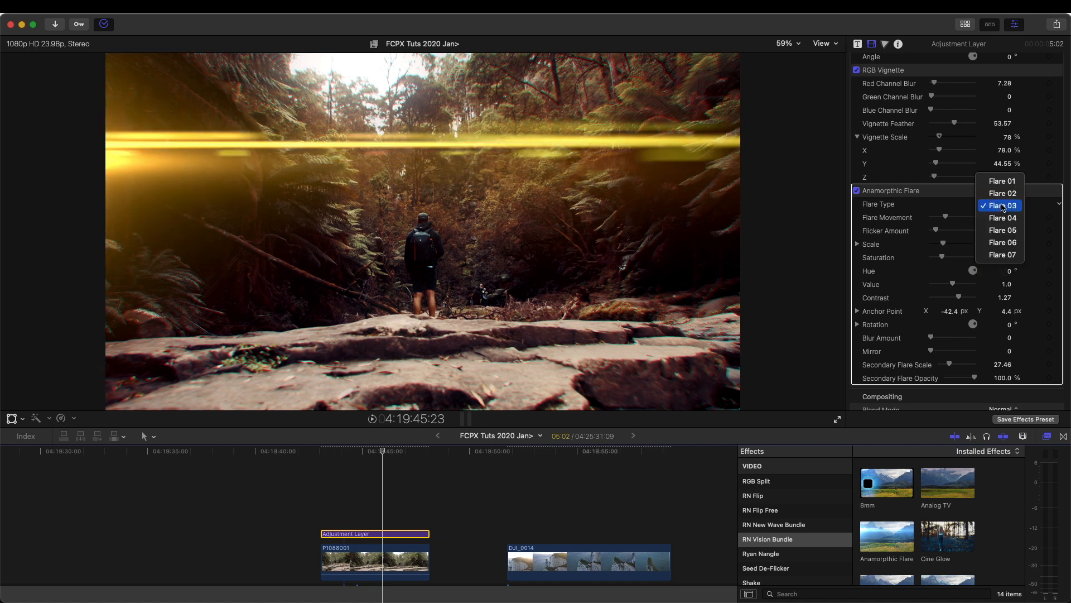
click(1005, 217)
click(1003, 206)
click(1005, 178)
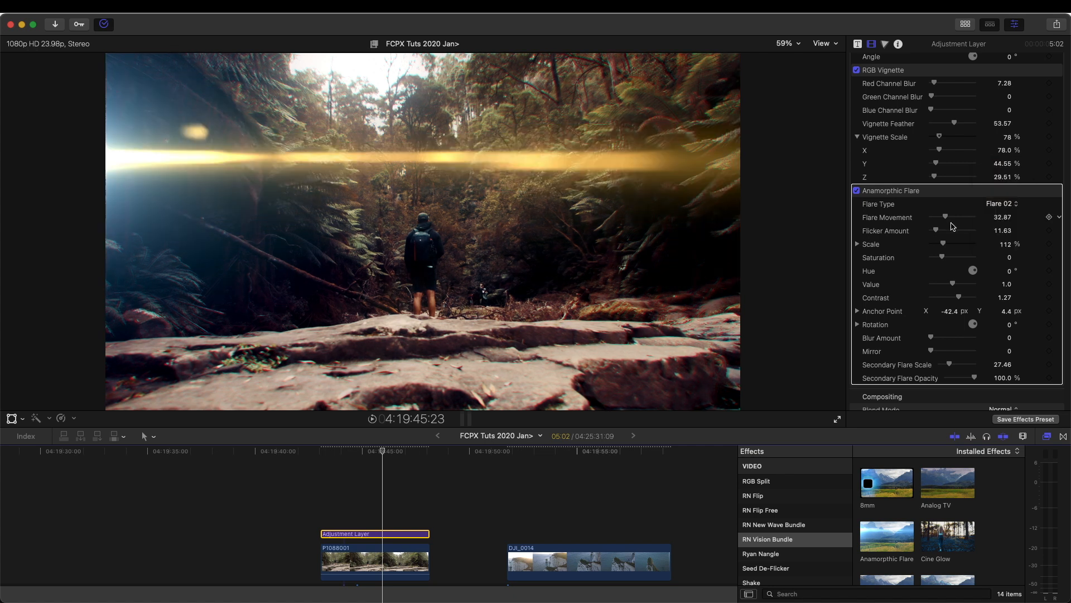
Set the flare's Movement to 74.67, Flicker Amount to 17.71, Scale to 78%, Anchor Point to -34.4, 15.0 px, and Blur Amount and Mirror to 100
drag(946, 217, 965, 217)
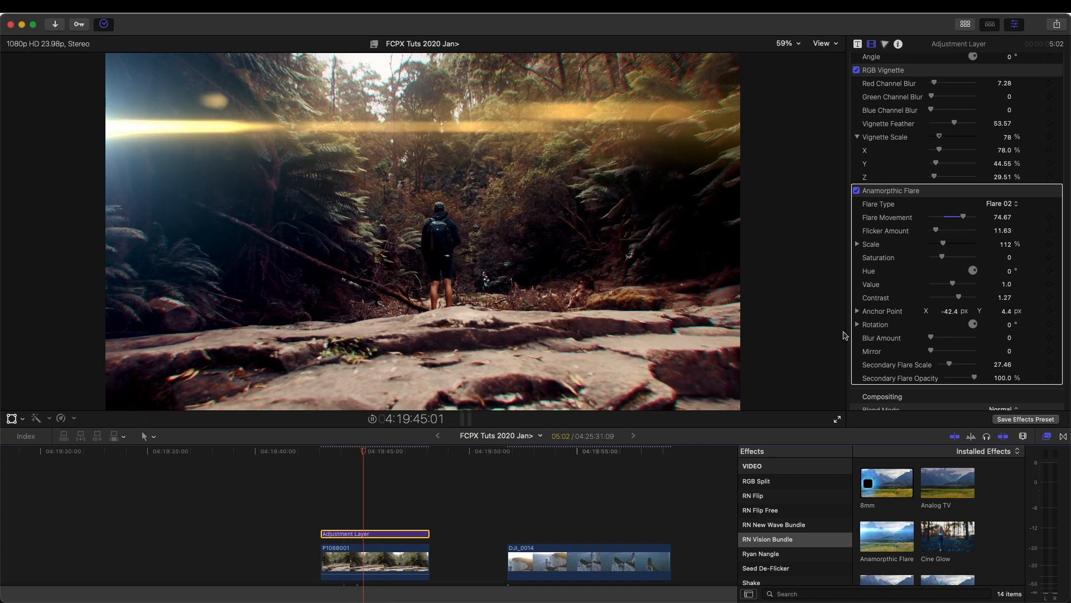
mouse_move(940, 234)
mouse_down()
mouse_move(952, 232)
mouse_move(939, 247)
mouse_up()
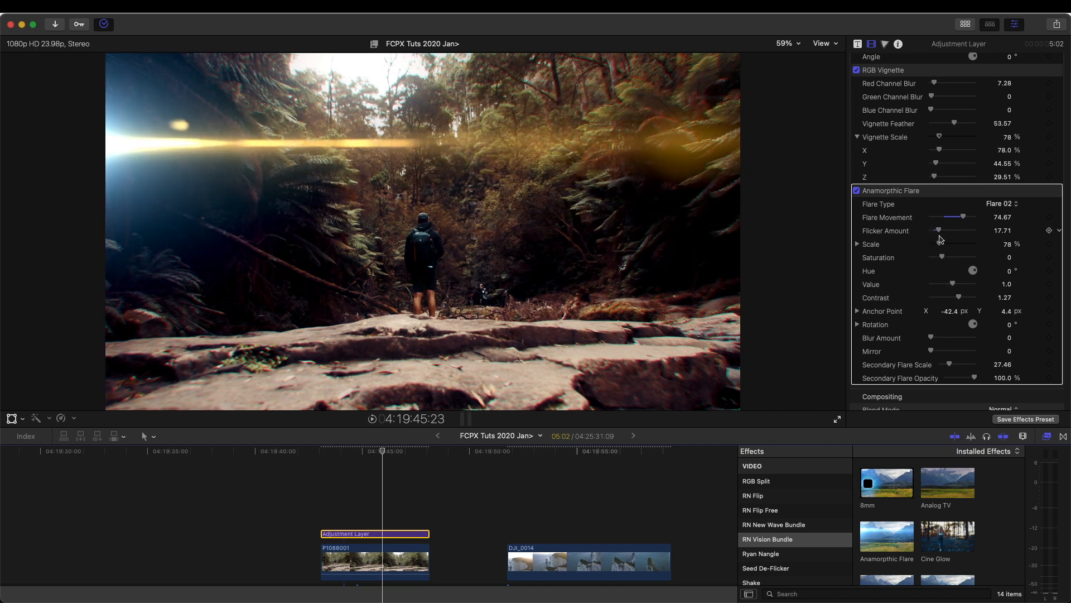
drag(950, 312, 1004, 312)
drag(1005, 311, 997, 229)
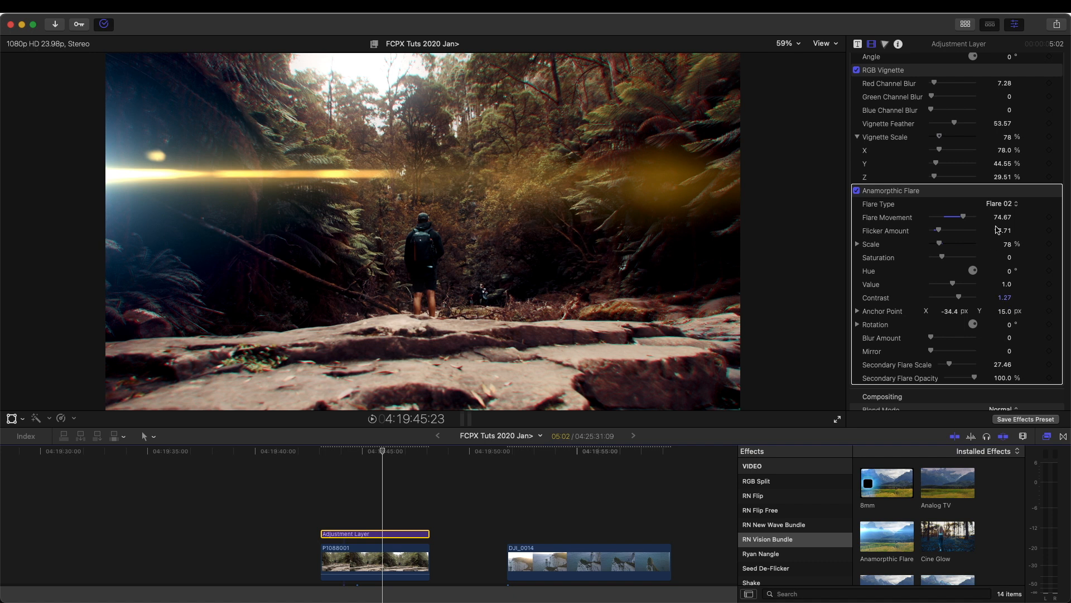
mouse_move(938, 340)
mouse_down()
mouse_move(1000, 345)
mouse_move(957, 351)
mouse_move(992, 351)
mouse_up()
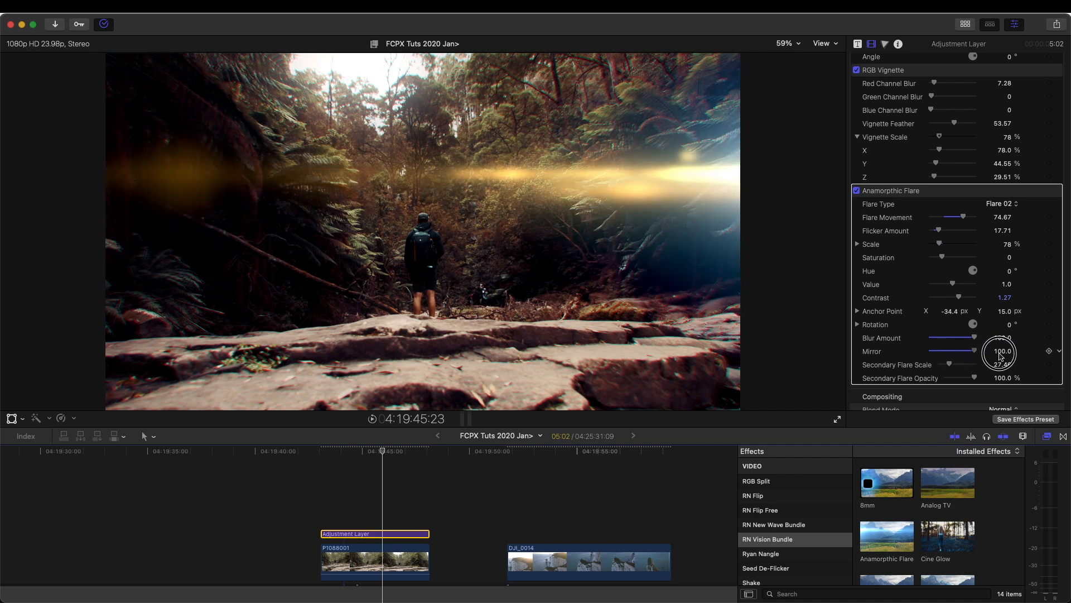
Change the Anamorphic Flare's Flare Type to Flare 01 and play back the result
click(375, 494)
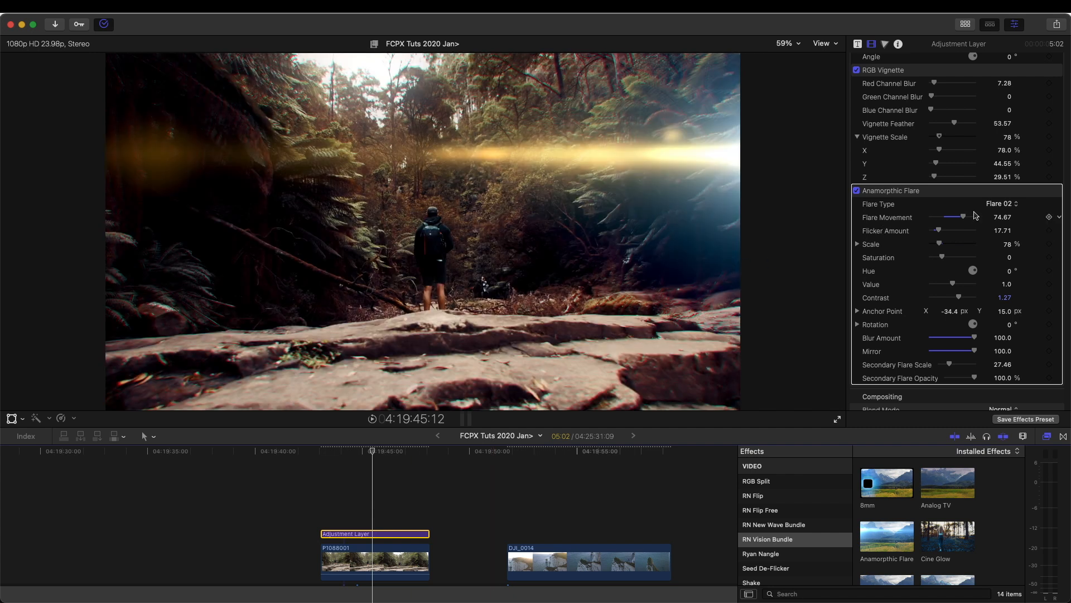
click(1004, 204)
click(992, 194)
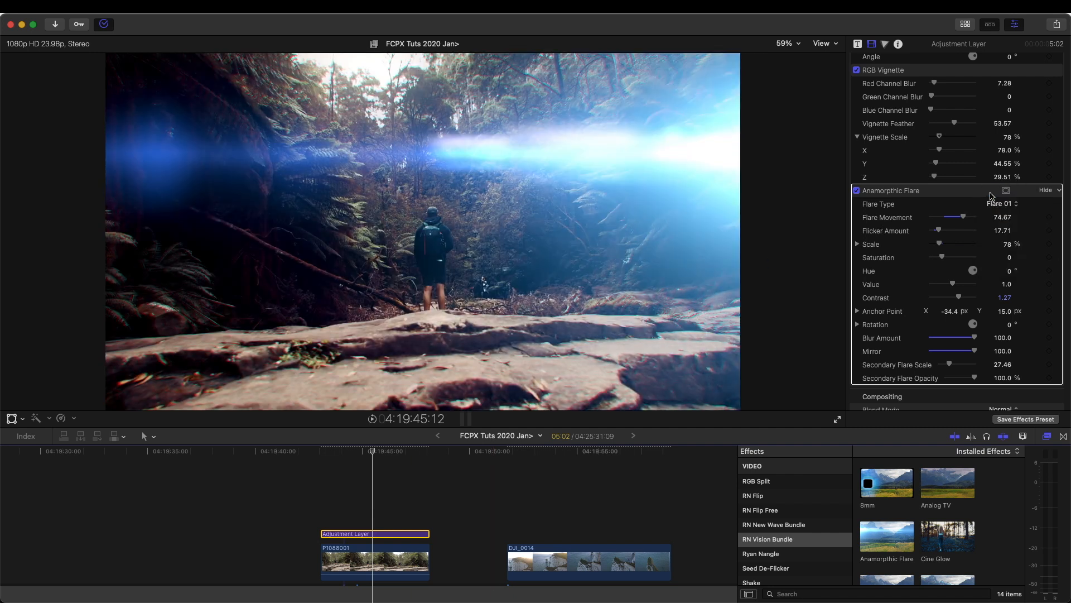
key(space)
Add the Strobe Flicker effect to the adjustment layer and select that layer to show its settings
scroll(942, 511, down, 5)
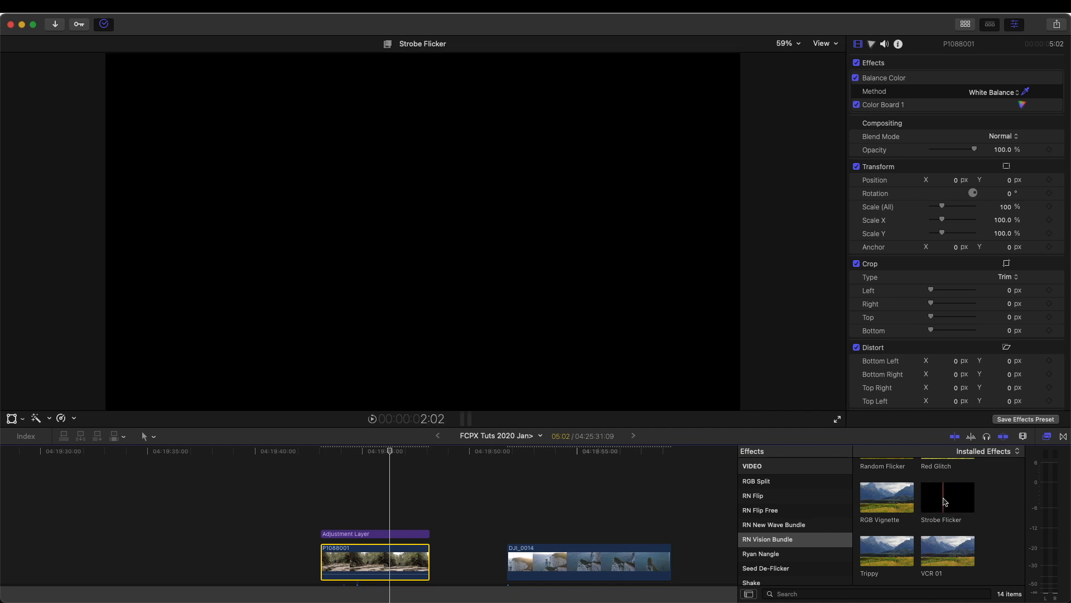
drag(944, 502, 409, 534)
click(408, 534)
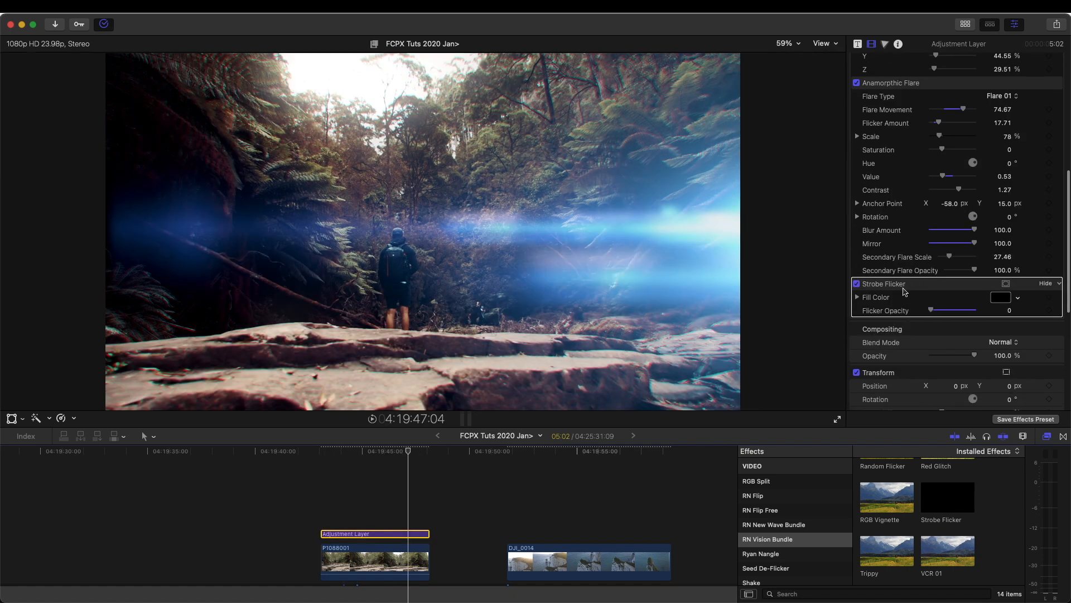
Keyframe Strobe Flicker's Flicker Opacity at 0 at 04:19:47:04, raise it at the adjustment layer's end, and play back the flicker
mouse_move(935, 312)
mouse_down()
mouse_move(978, 308)
mouse_move(931, 311)
mouse_up()
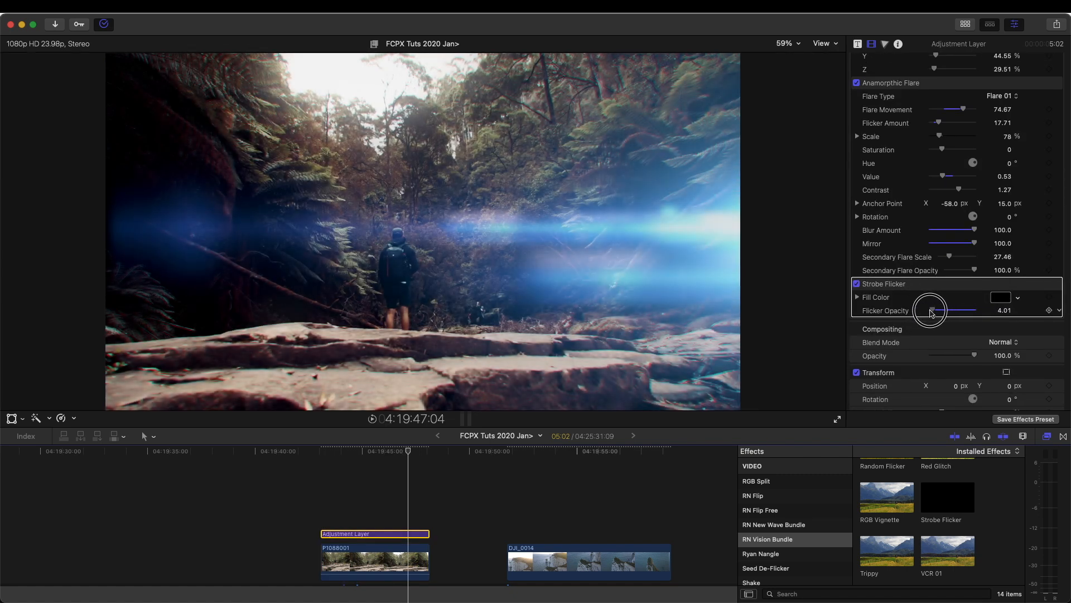
click(1000, 296)
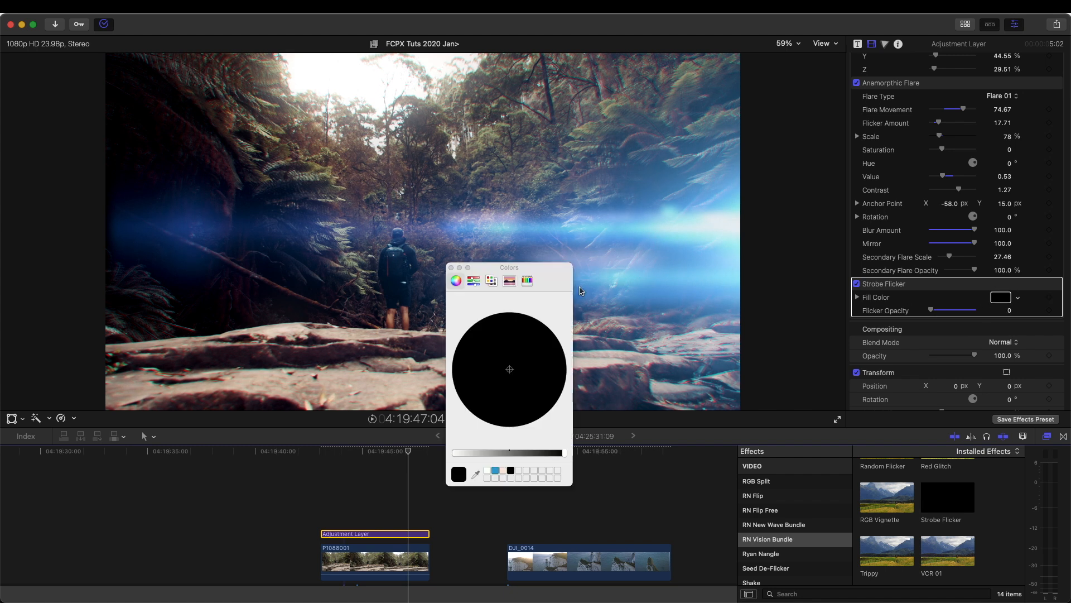
click(451, 268)
click(922, 312)
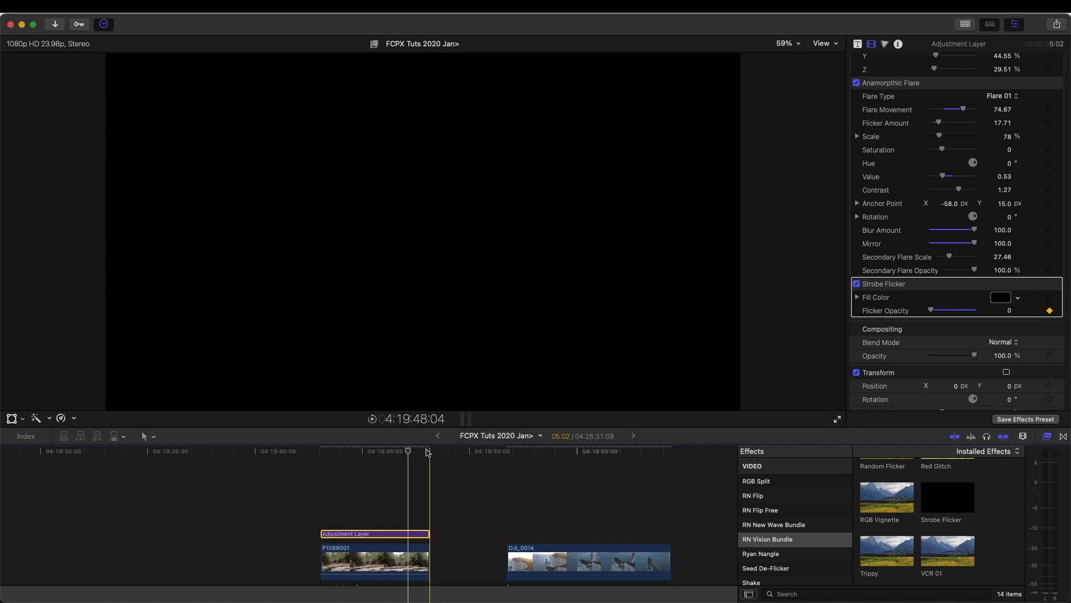
click(428, 451)
drag(930, 312, 991, 313)
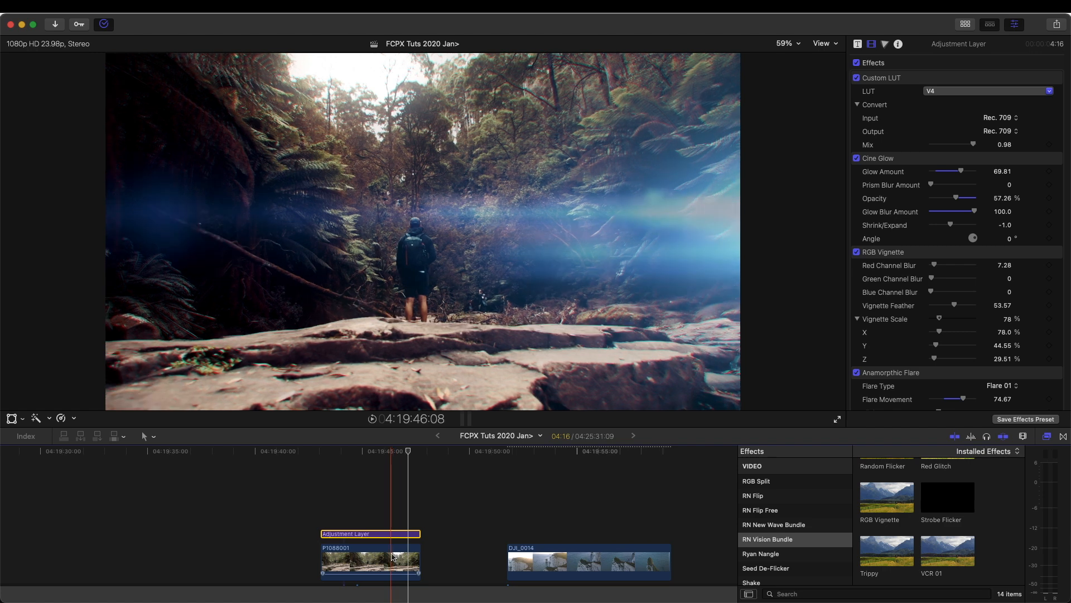
key(space)
key(space)
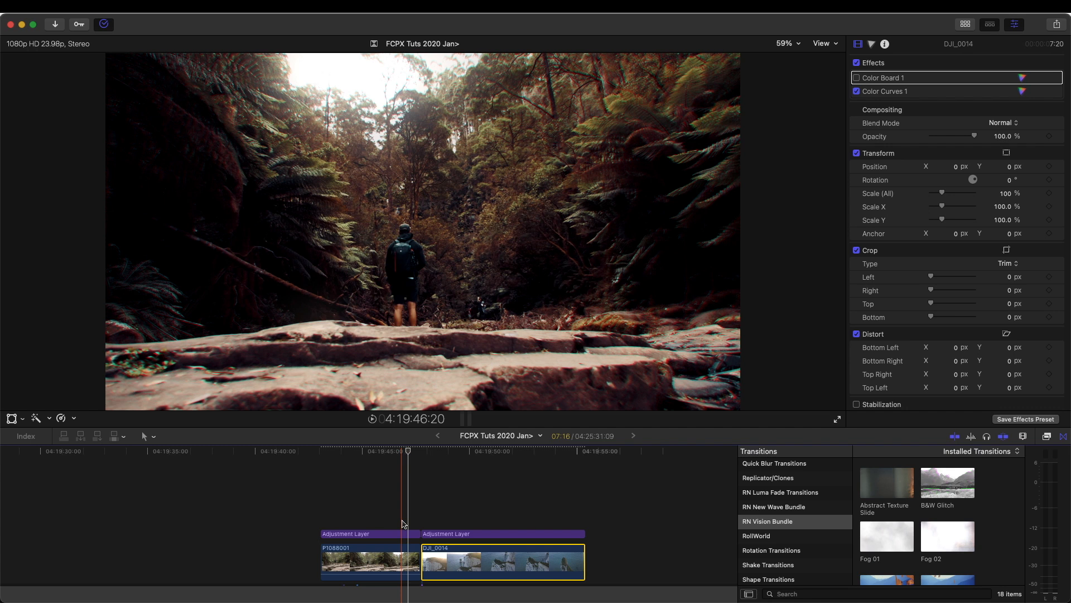
Add the Abstract Texture Slide transition from RN Vision Bundle between P1088001 and DJI_0014 and play it back
click(1064, 437)
click(1063, 436)
click(801, 525)
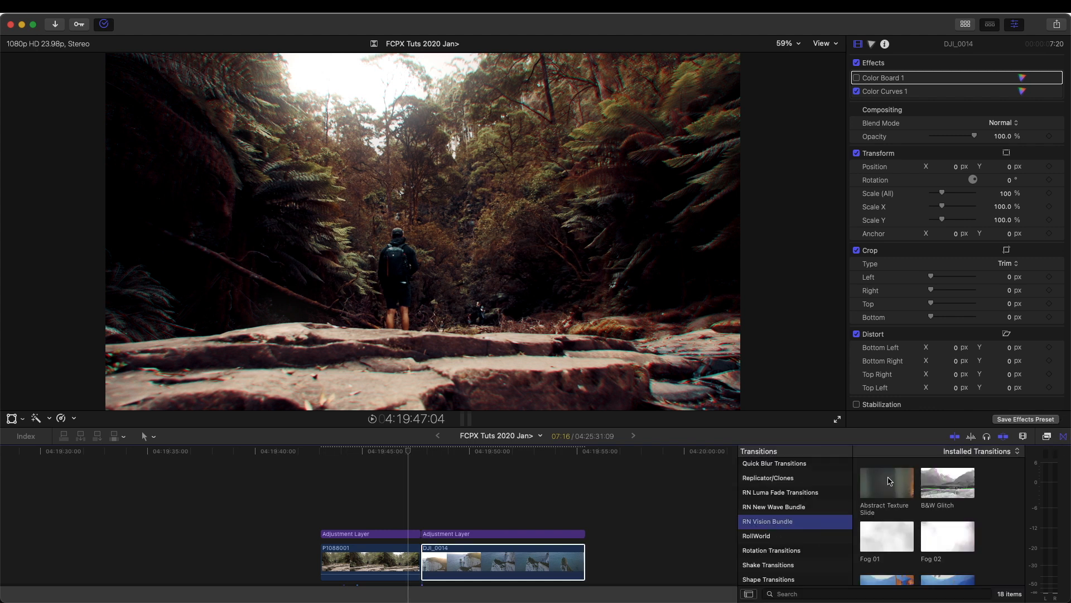
drag(889, 483, 420, 563)
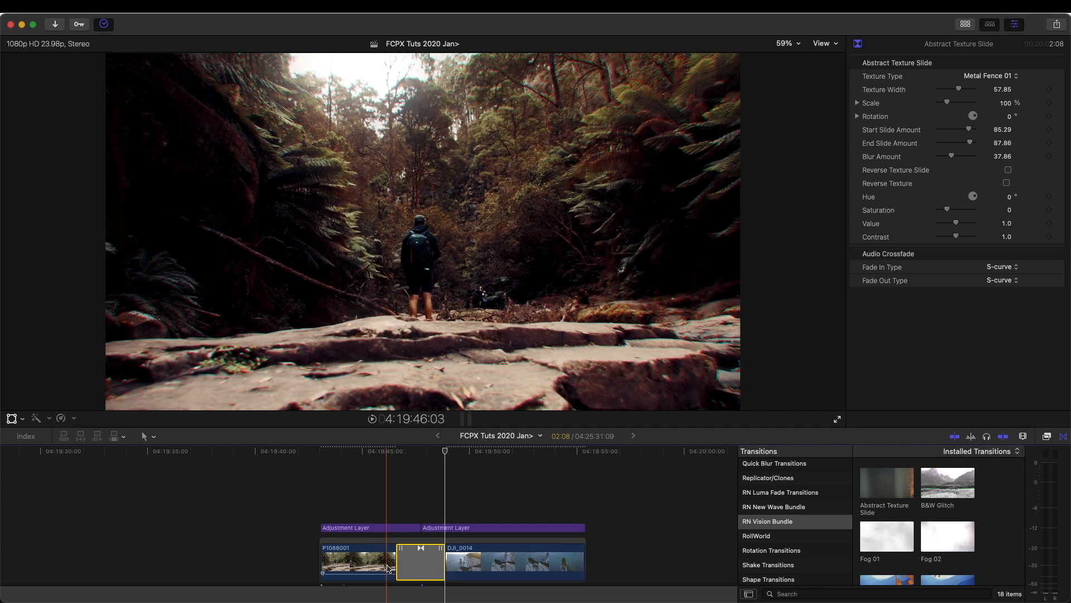
key(space)
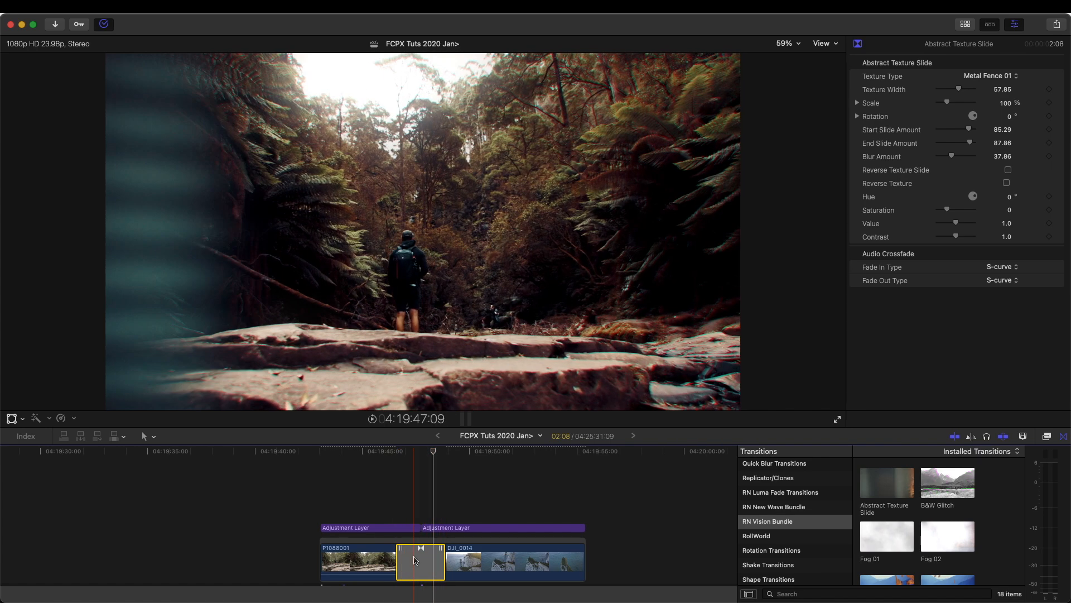
Try the Tree 01, Bush, Metal 02, Wood 01 and Metal Fence 01 textures on the Abstract Texture Slide transition, ending with Rust 01
mouse_move(419, 450)
mouse_down()
mouse_move(430, 454)
mouse_move(411, 455)
mouse_move(436, 457)
mouse_up()
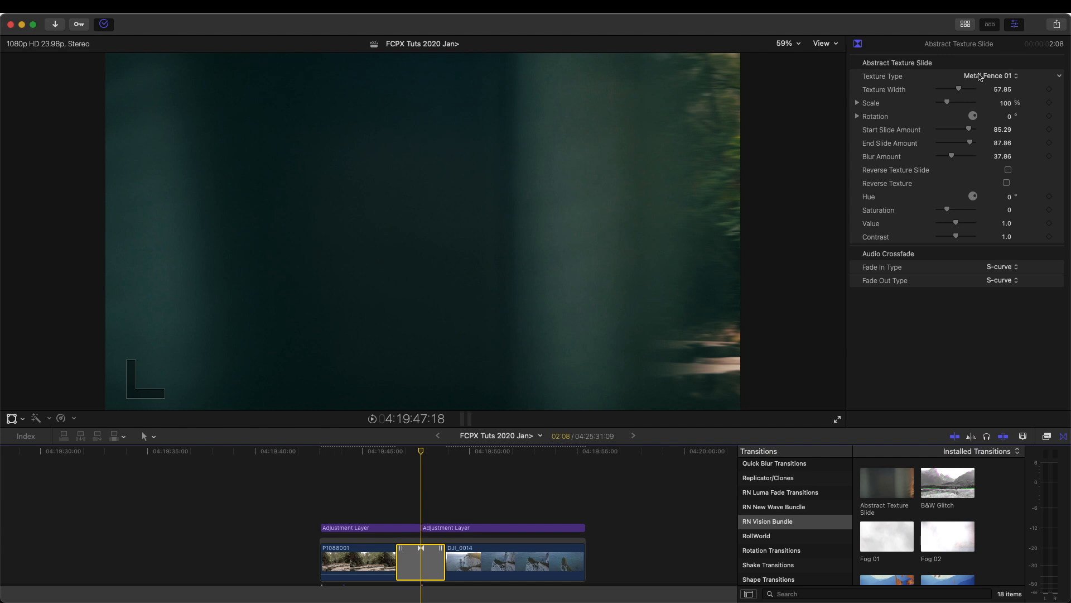
click(980, 77)
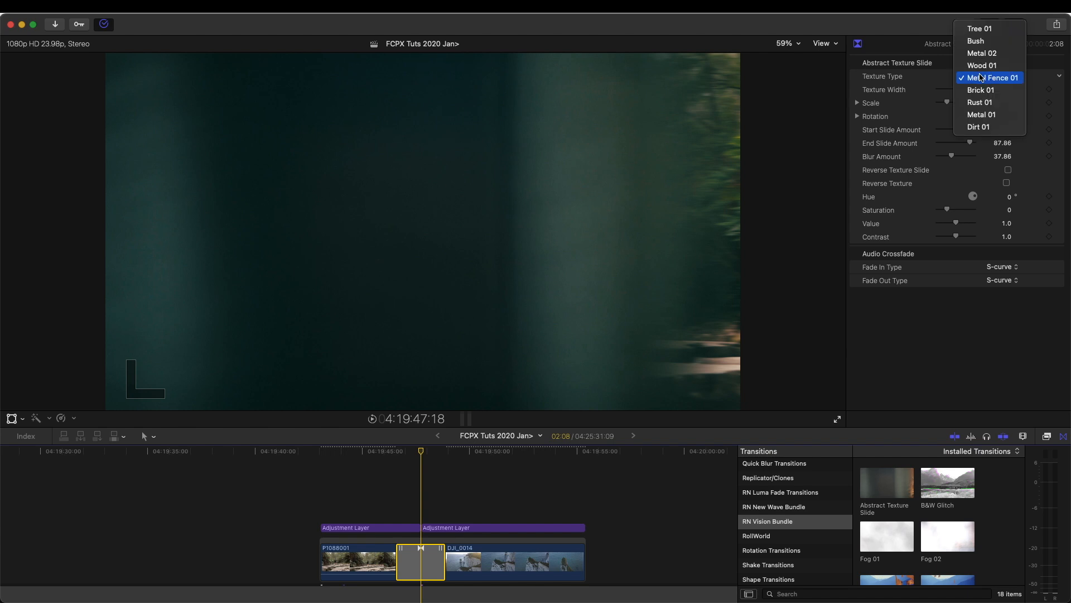
click(986, 33)
click(1003, 77)
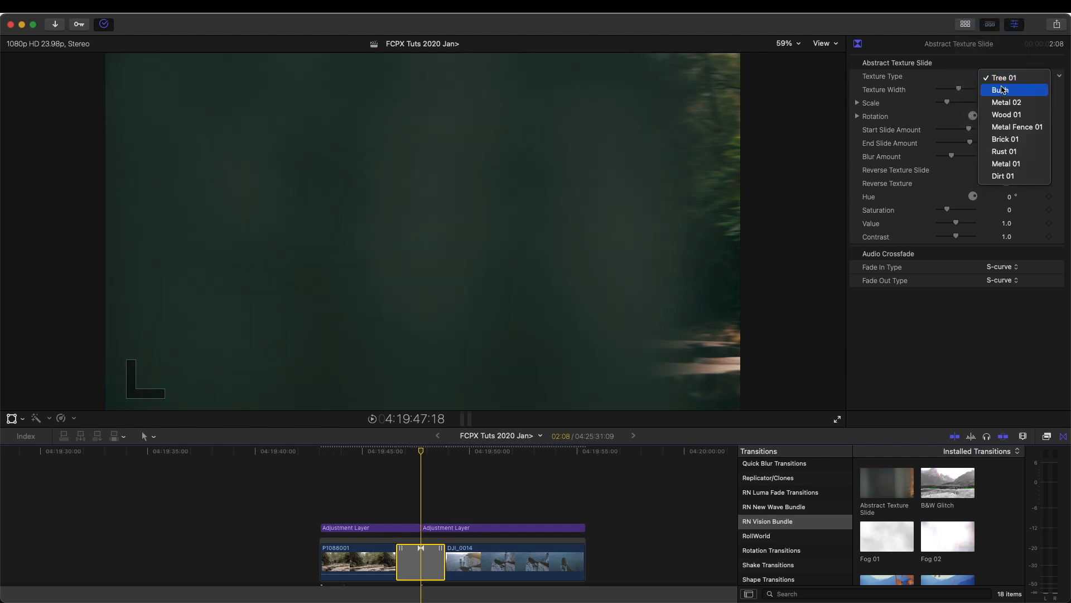
click(1003, 91)
click(1002, 77)
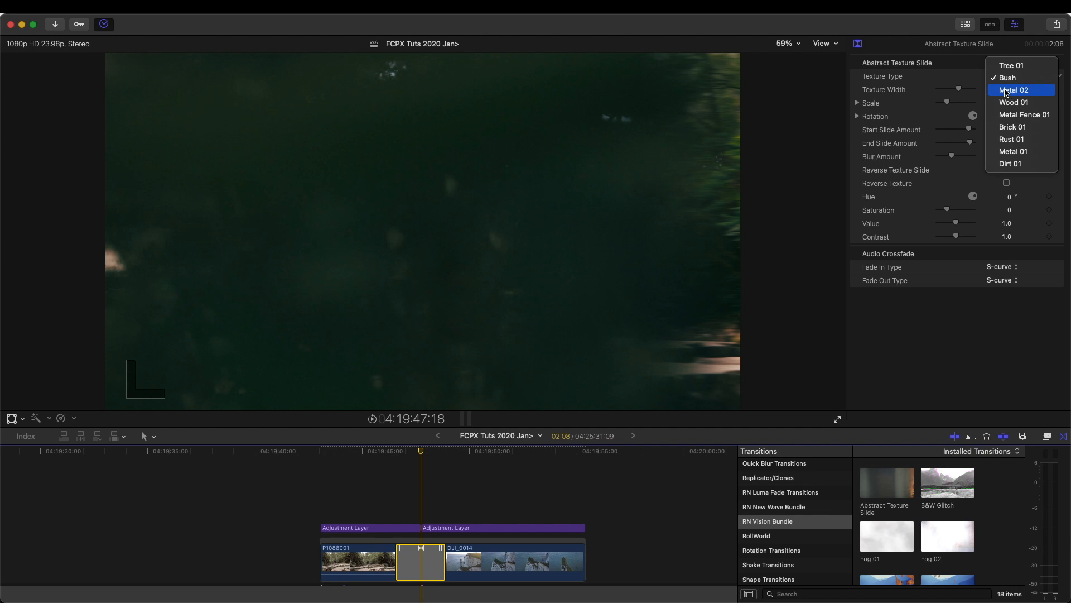
click(1004, 89)
click(1004, 78)
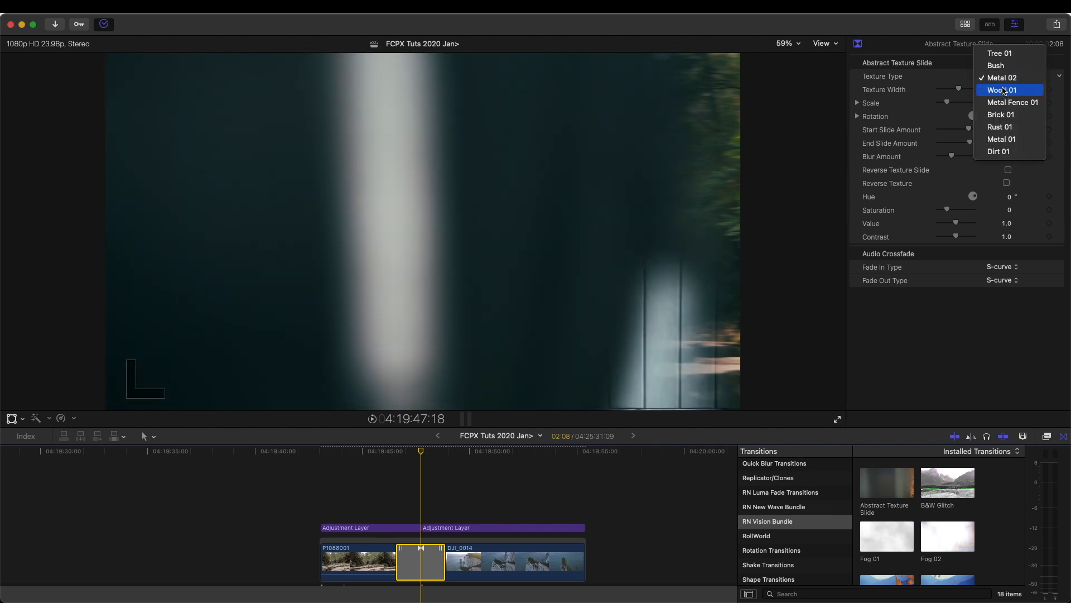
click(1004, 91)
click(1002, 78)
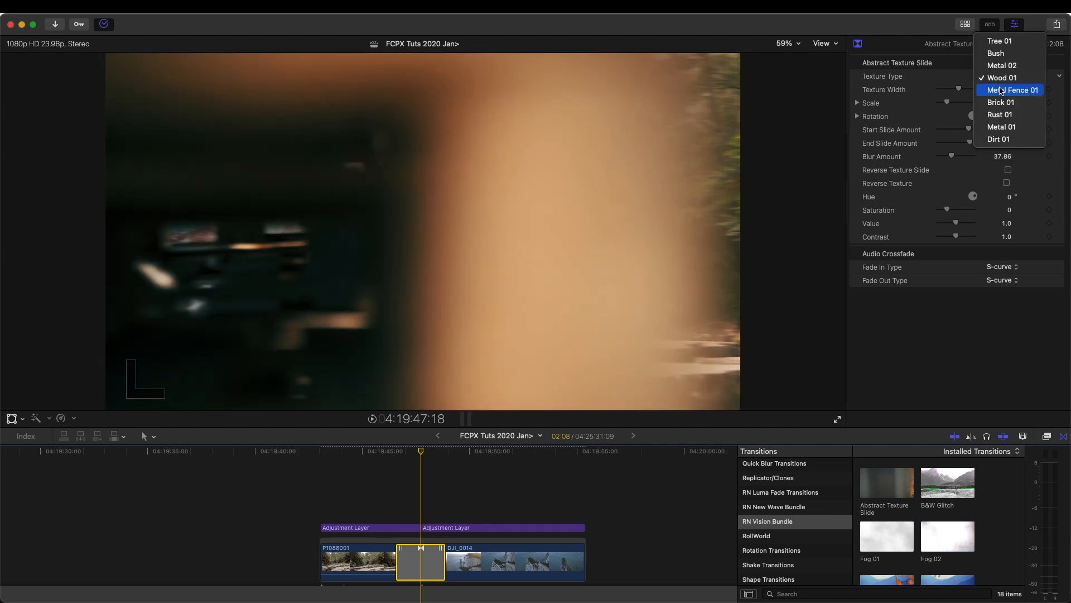
click(1002, 89)
click(1001, 78)
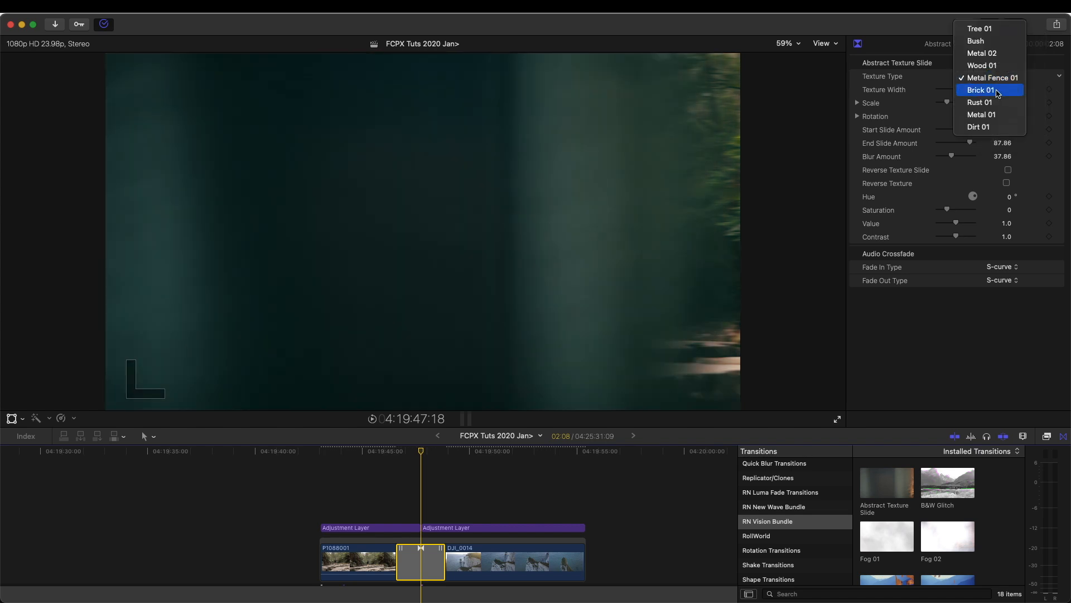
click(999, 102)
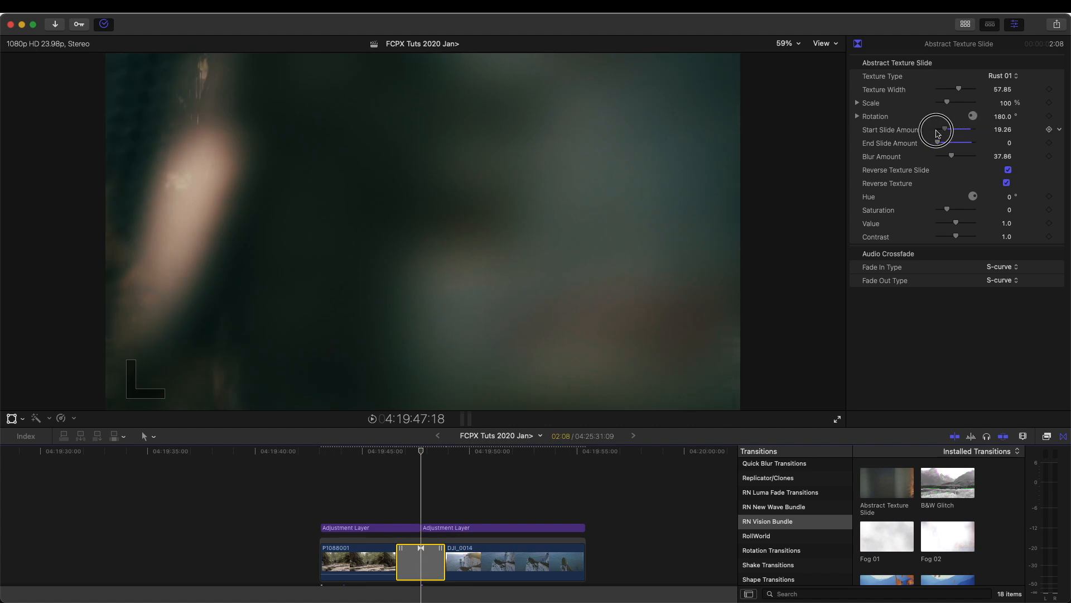
Toggle Reverse Texture Slide off and on, set the transition's Saturation to 0.11 and Value to 0.63, and play it back
click(1009, 171)
click(1009, 171)
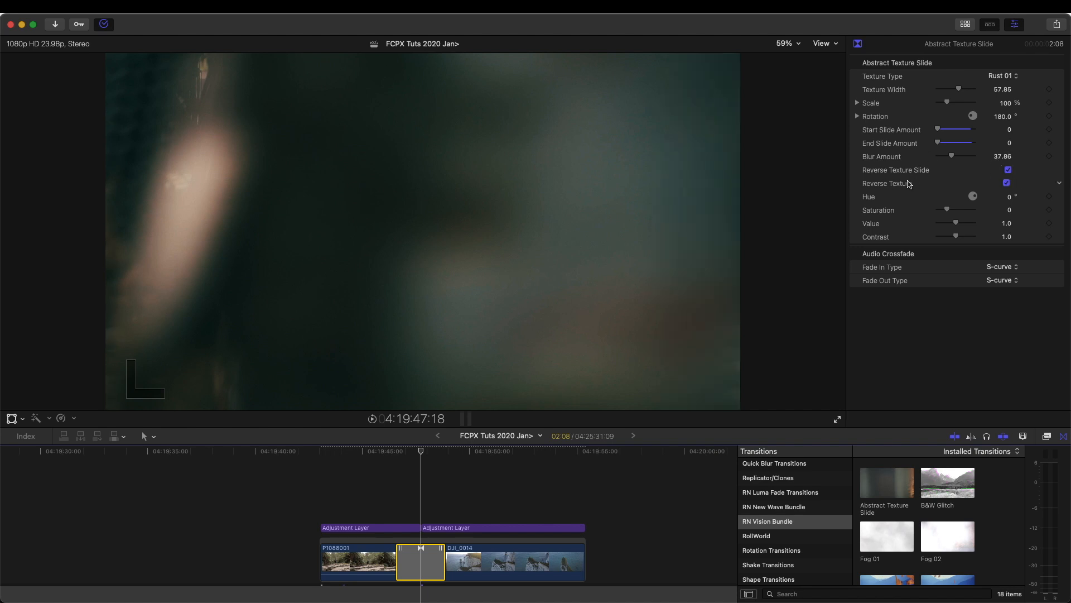
drag(949, 212, 949, 223)
key(space)
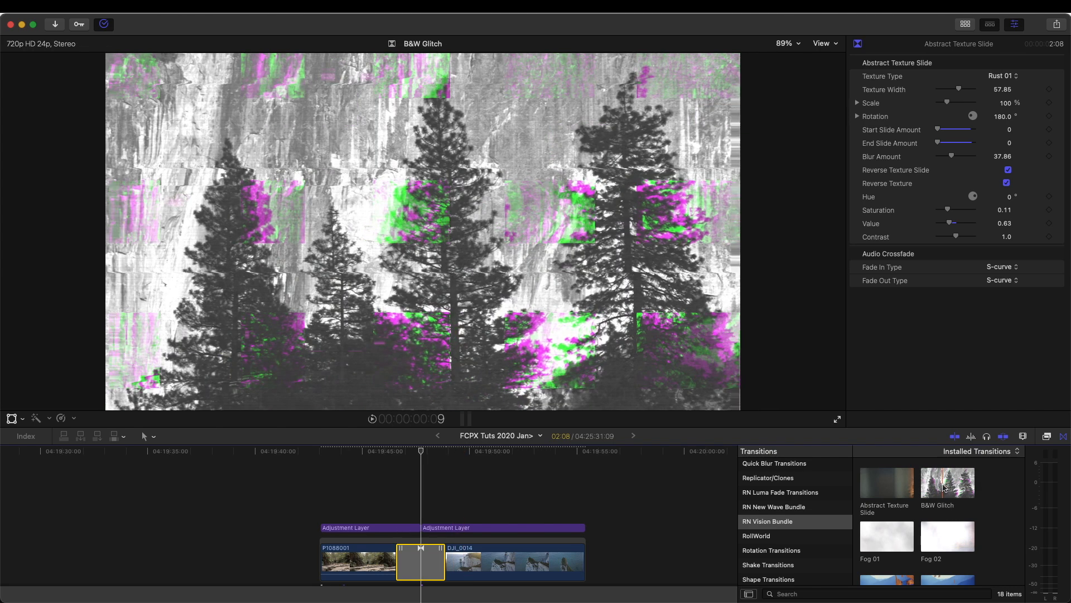
Replace the transition between P1088001 and DJI_0014 with B&W Glitch and try out its Amount settings
double_click(944, 488)
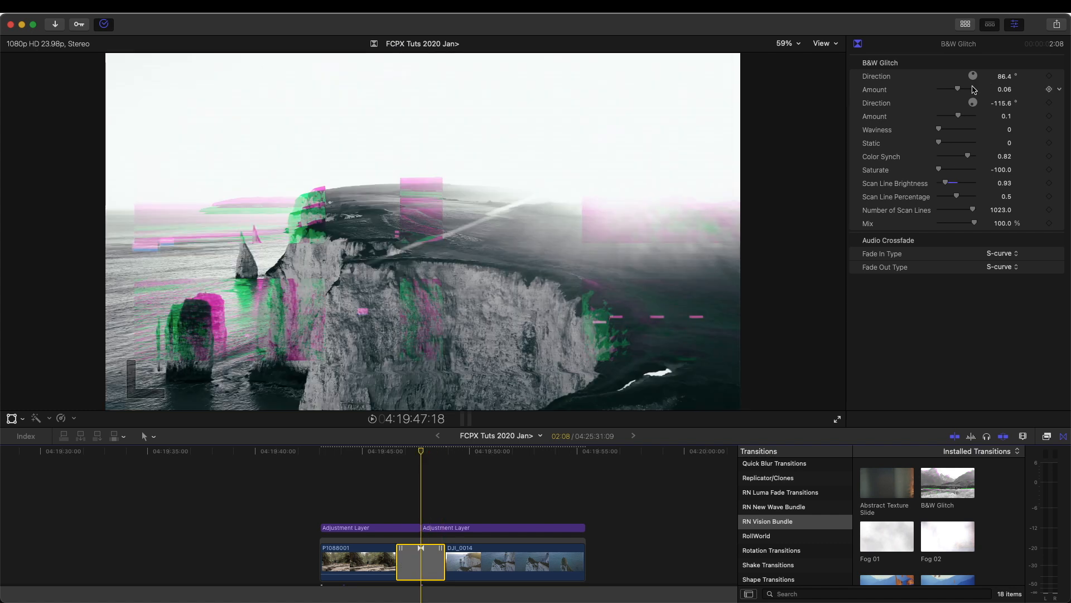
drag(957, 90, 972, 119)
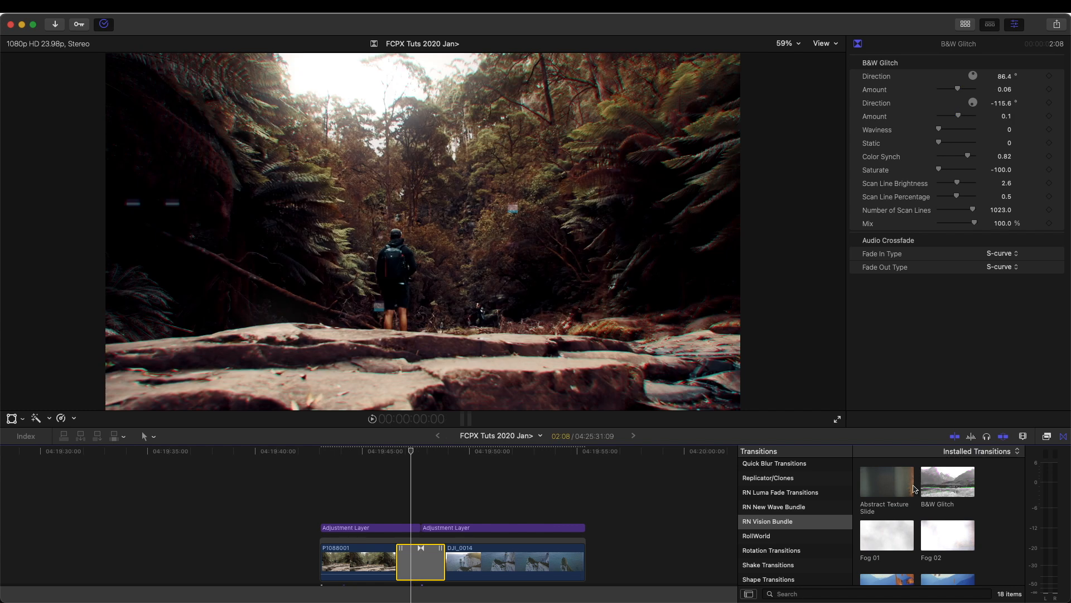
Preview the remaining RN Vision Bundle transitions, from Fog and Glass Shatter through to Zoom Spin
scroll(915, 489, down, 1)
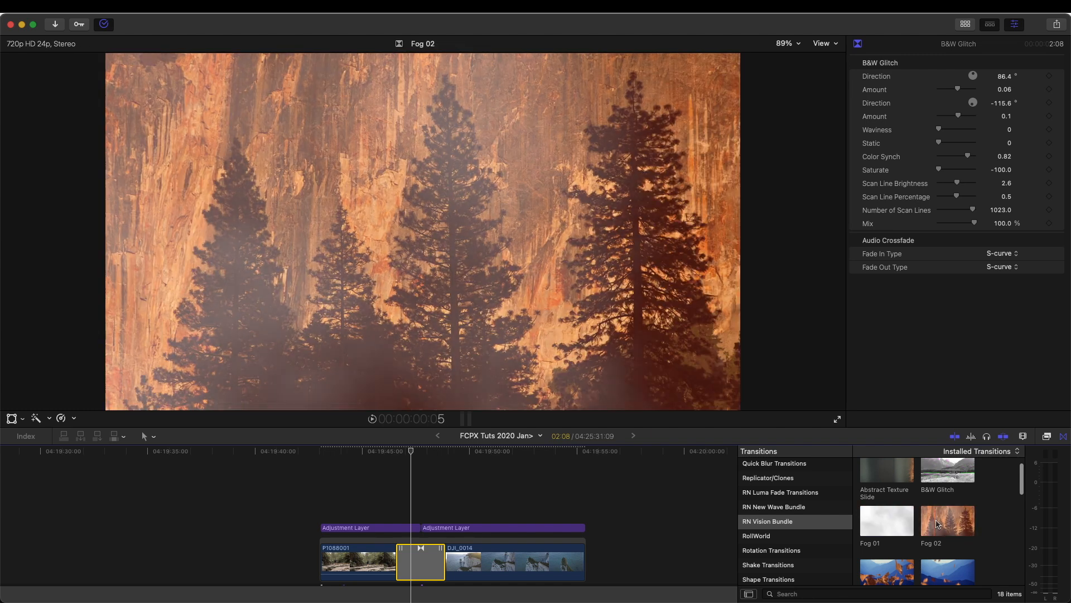
scroll(892, 521, down, 2)
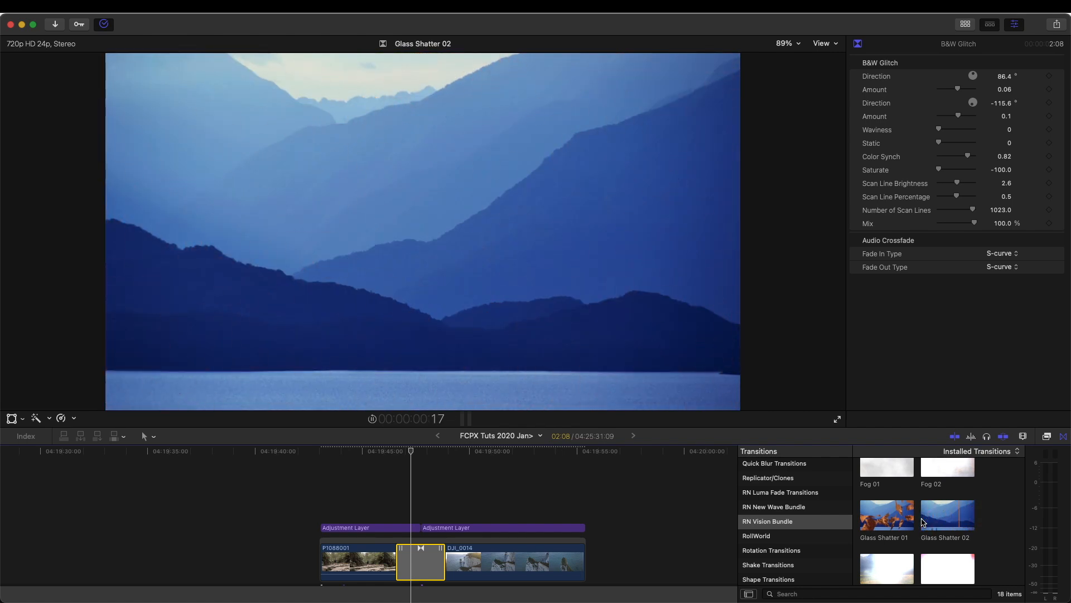
scroll(893, 519, down, 2)
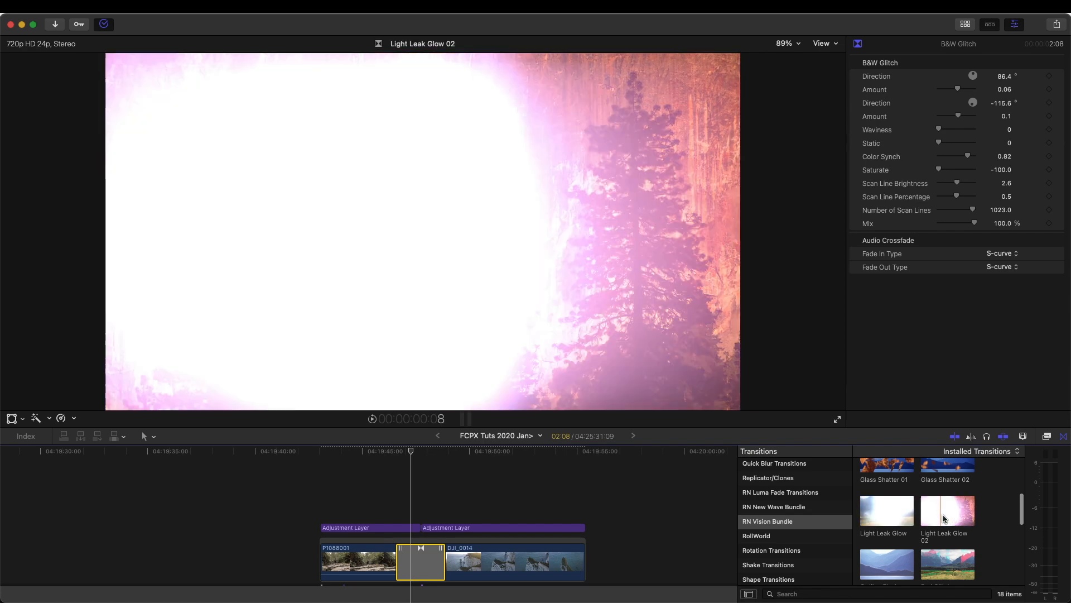
scroll(893, 522, down, 2)
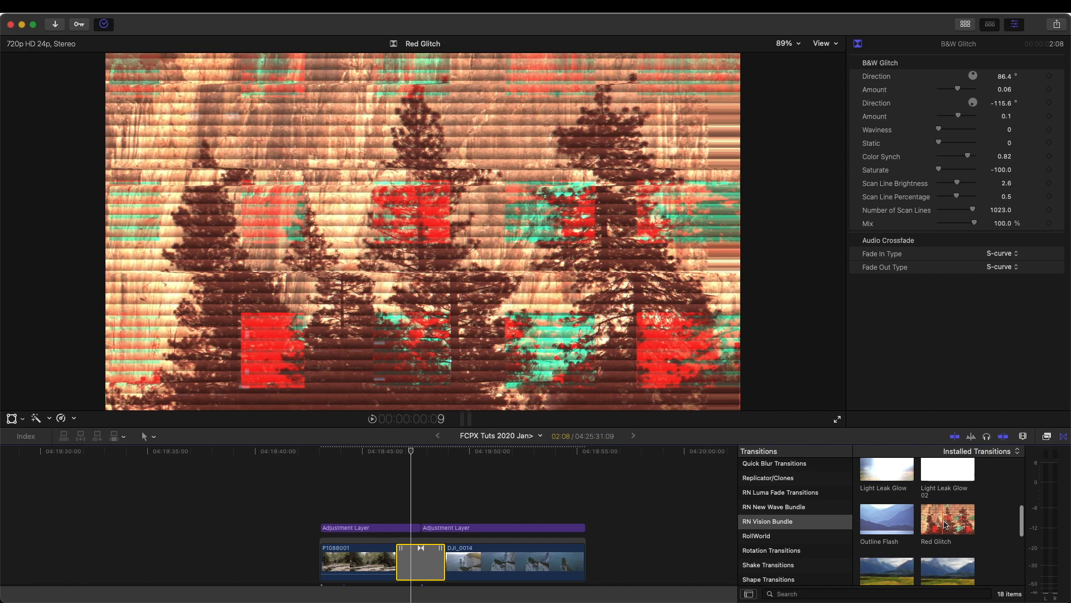
scroll(872, 539, down, 2)
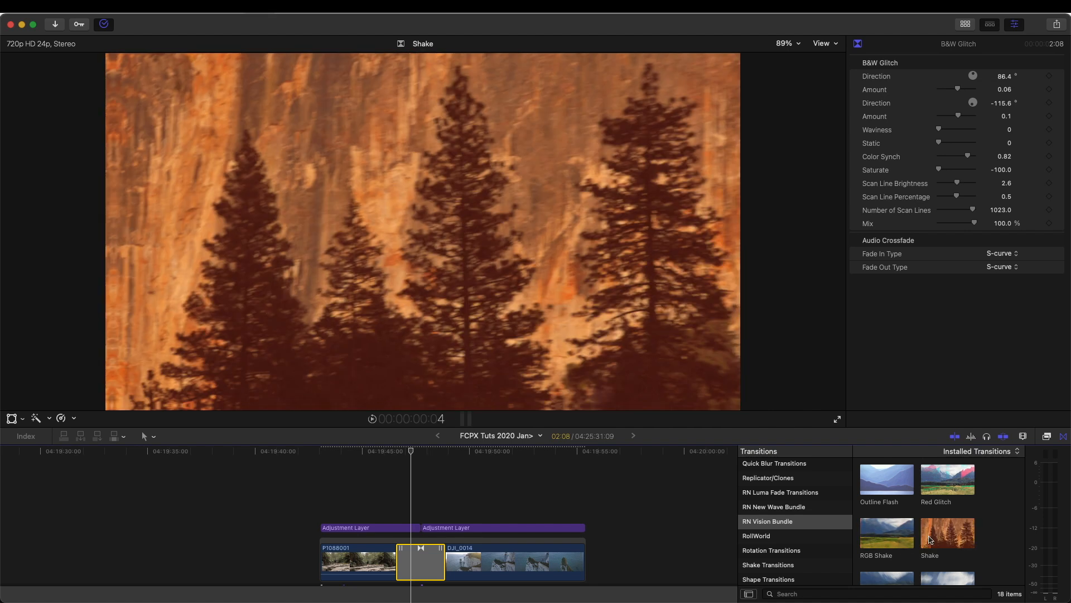
scroll(893, 522, down, 2)
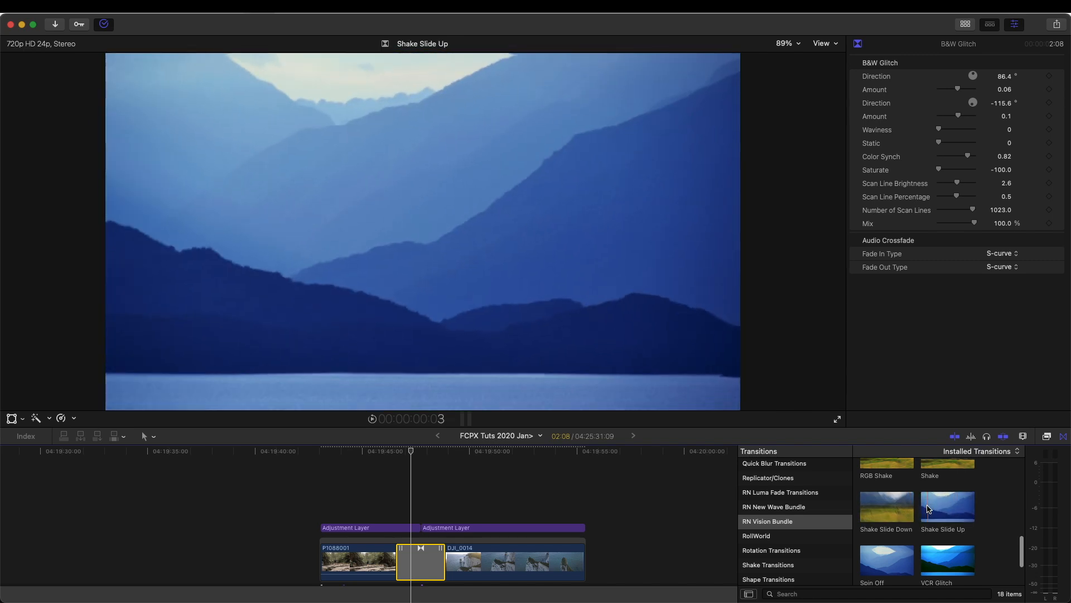
scroll(886, 549, down, 2)
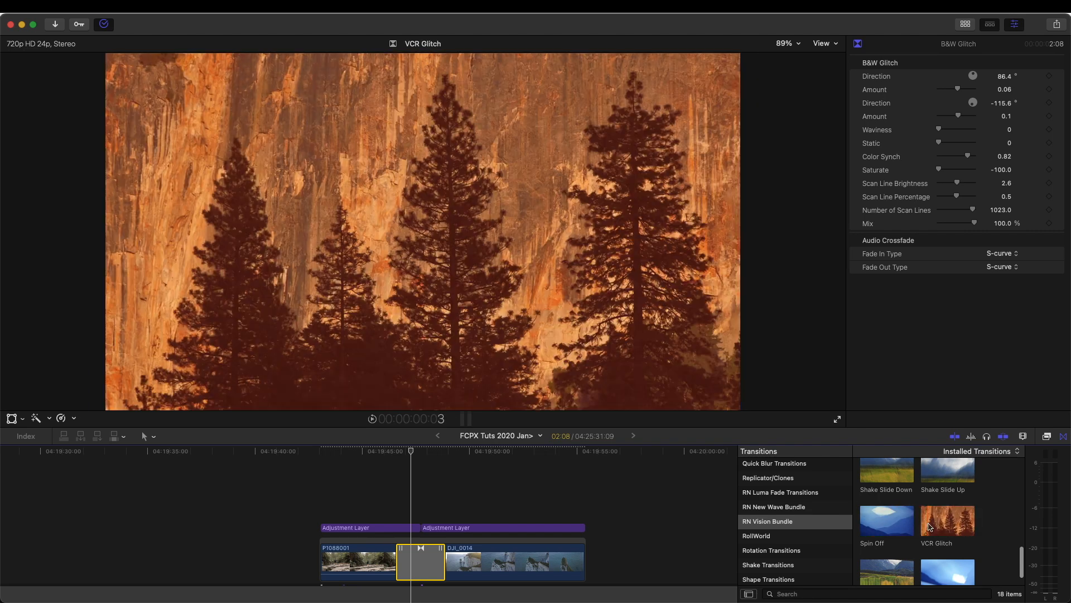
scroll(889, 547, down, 1)
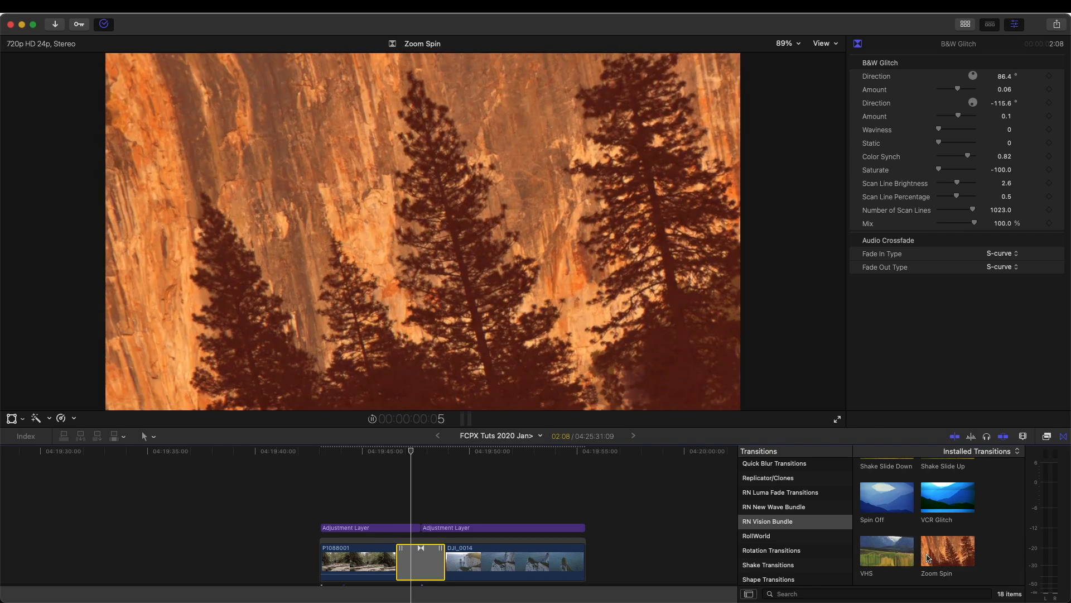
scroll(916, 553, up, 10)
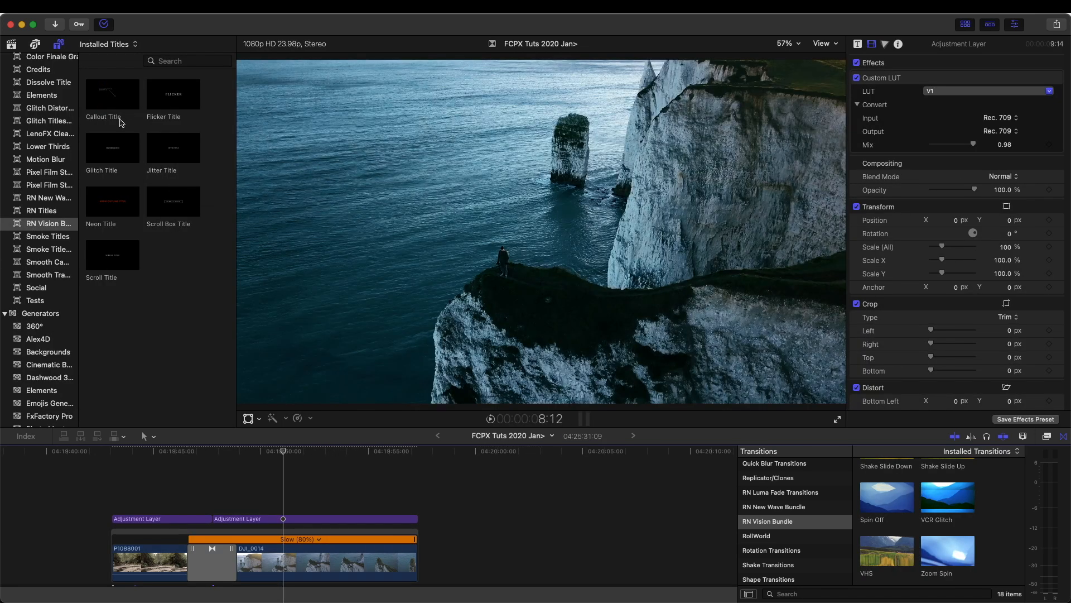
Add the Callout Title from RN Vision Bundle above DJI_0032 and move its pointer end to the dark rock beside the river
click(121, 122)
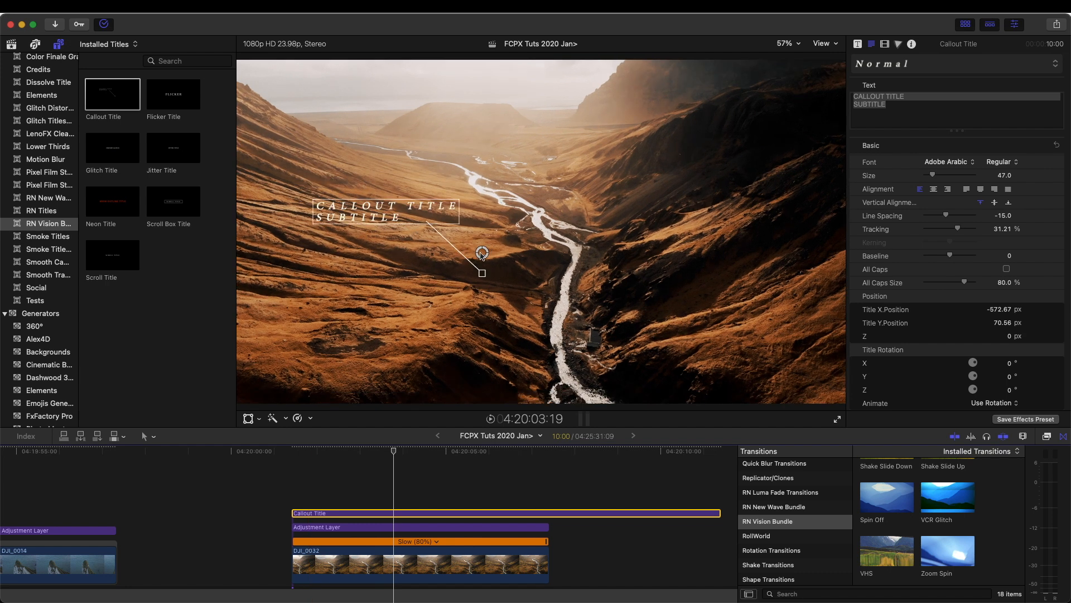
drag(482, 254, 589, 306)
mouse_move(589, 305)
mouse_down()
mouse_move(558, 282)
mouse_move(595, 318)
mouse_move(547, 193)
mouse_move(593, 314)
mouse_up()
Place the Jitter Title from RN Vision Bundle above DJI_0032's adjustment layer and play it back
drag(173, 147, 330, 465)
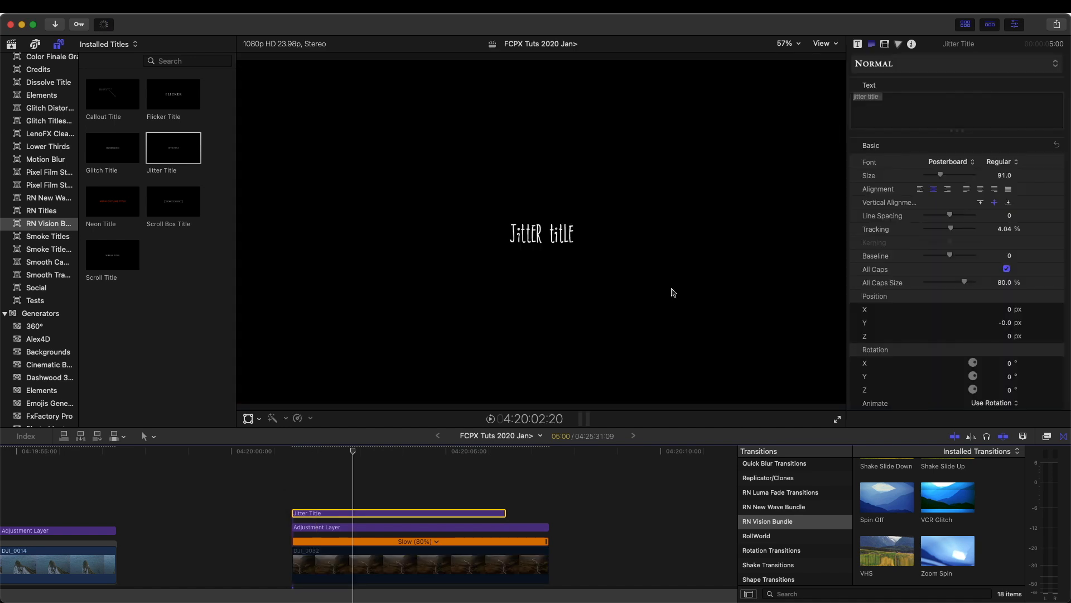
key(space)
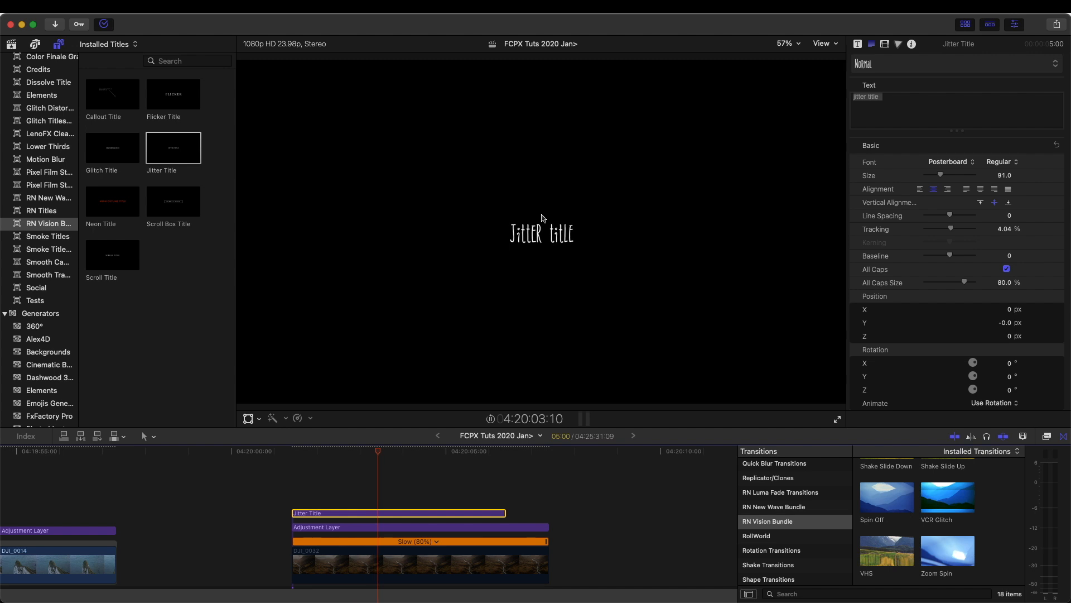
click(323, 506)
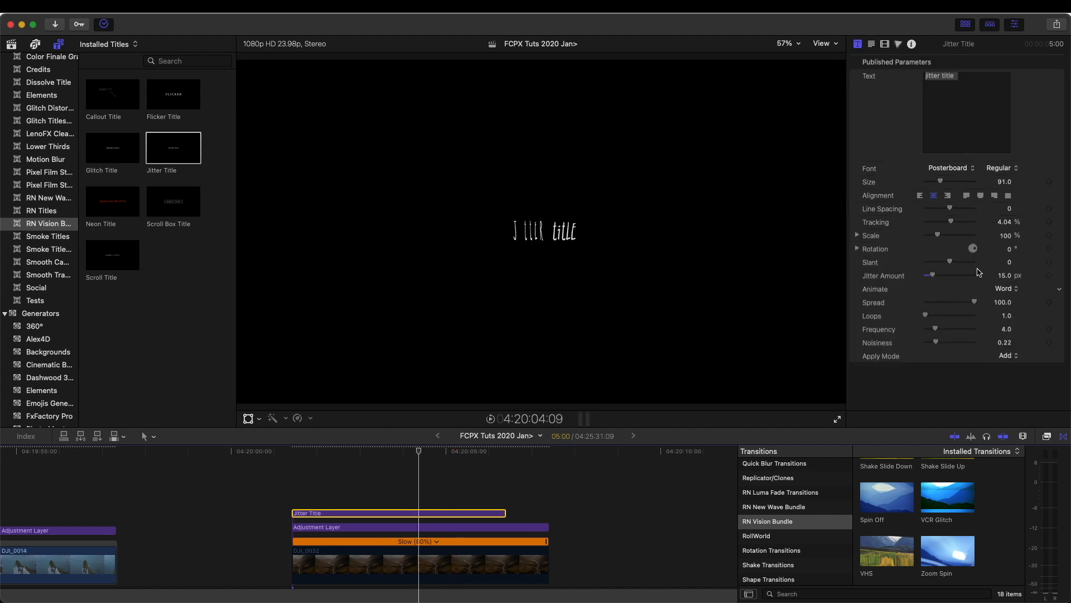
Keep the Jitter Title's Animate option at Word, set Apply Mode to Add and Subtract and Jitter Amount to 5 px, and play it back
click(1002, 289)
click(1000, 290)
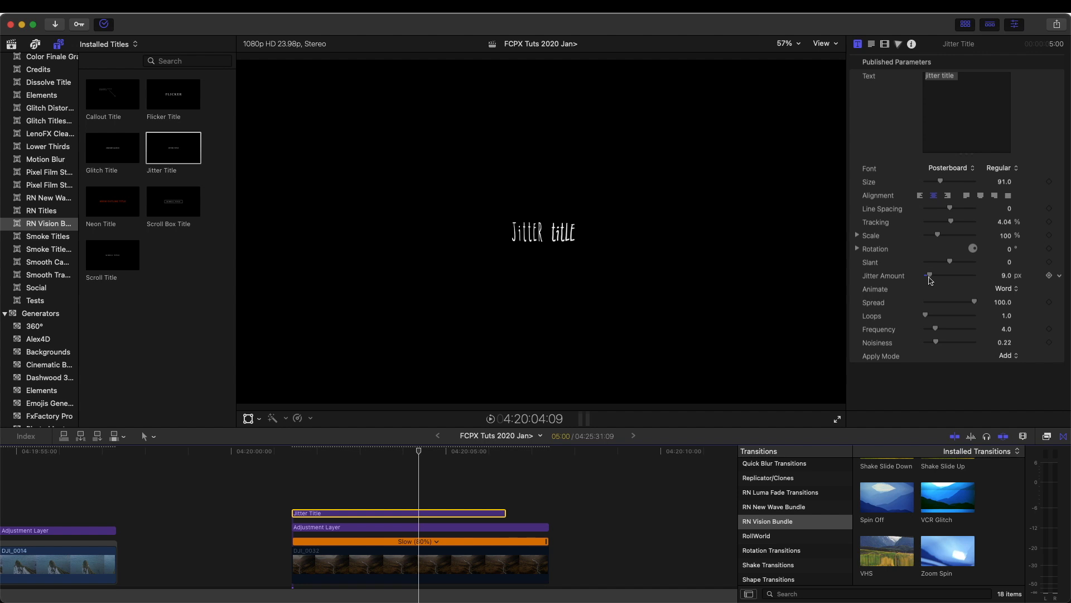
click(1007, 289)
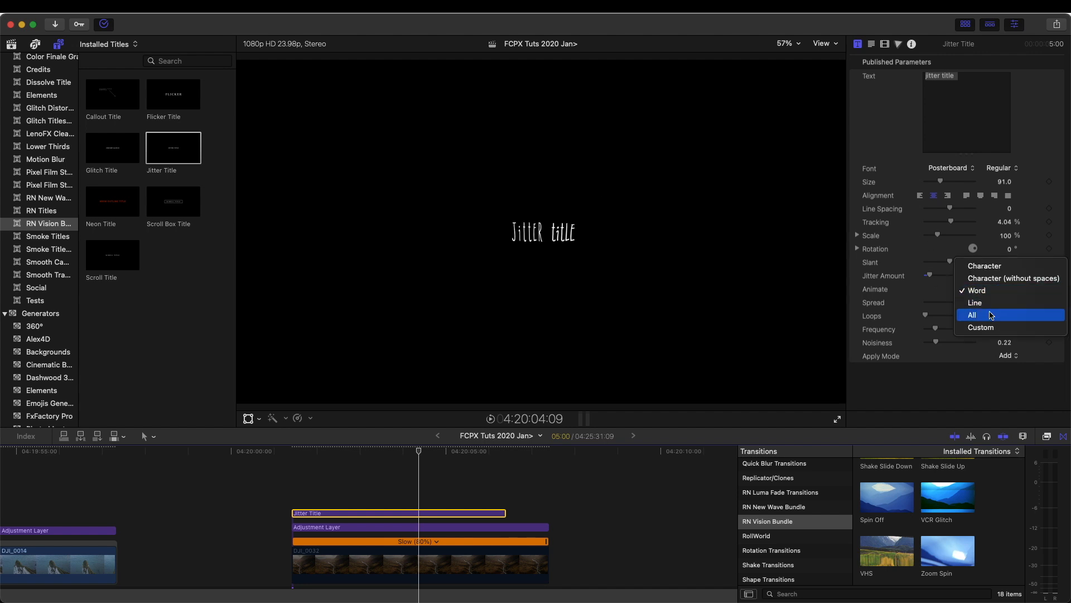
click(988, 291)
drag(929, 276, 928, 276)
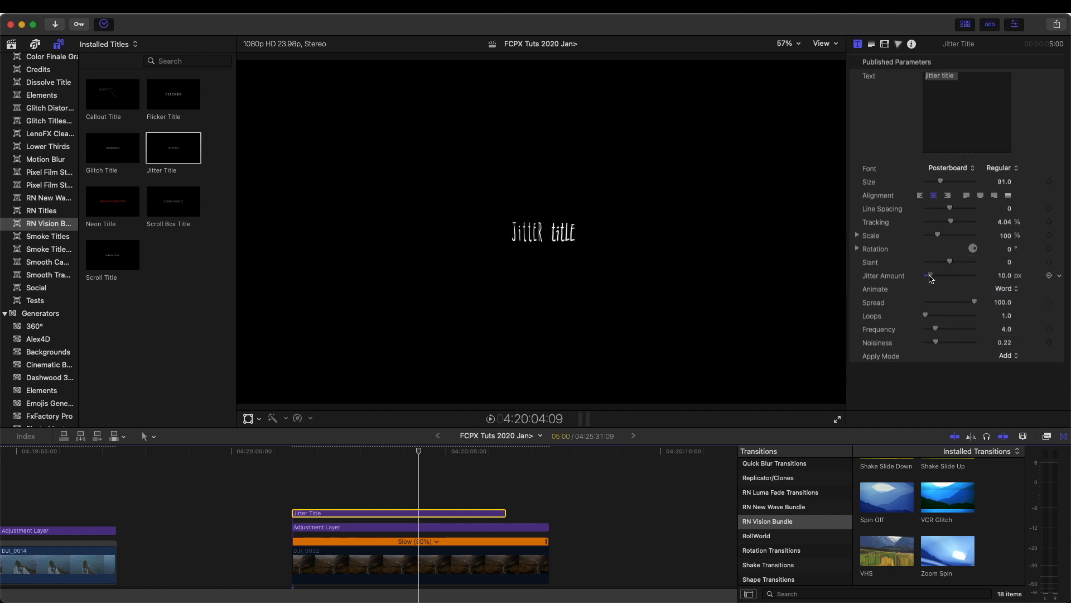
drag(936, 329, 960, 331)
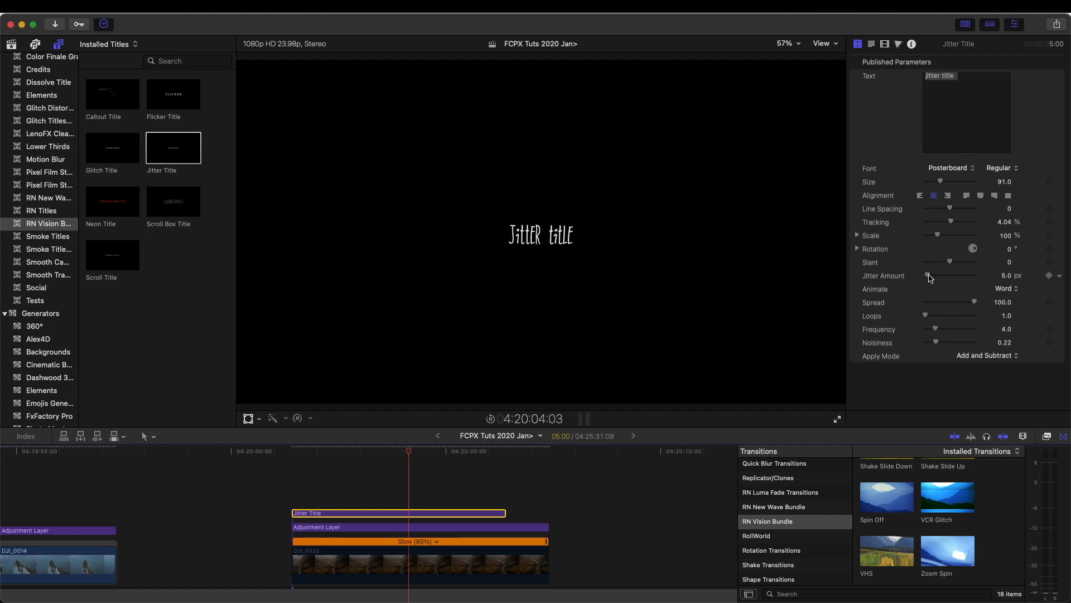
drag(930, 276, 928, 275)
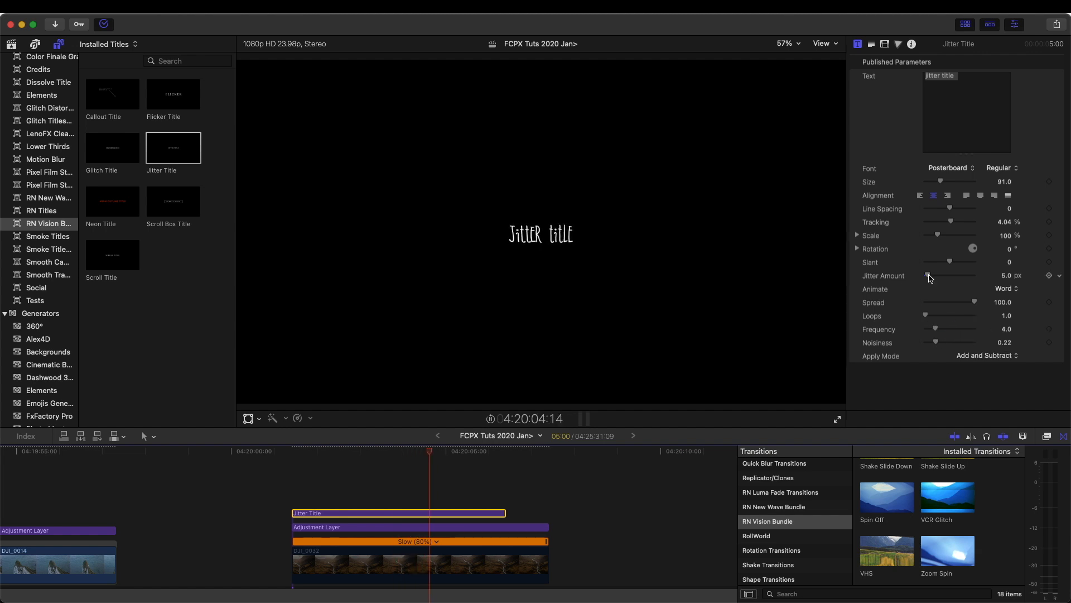
click(349, 474)
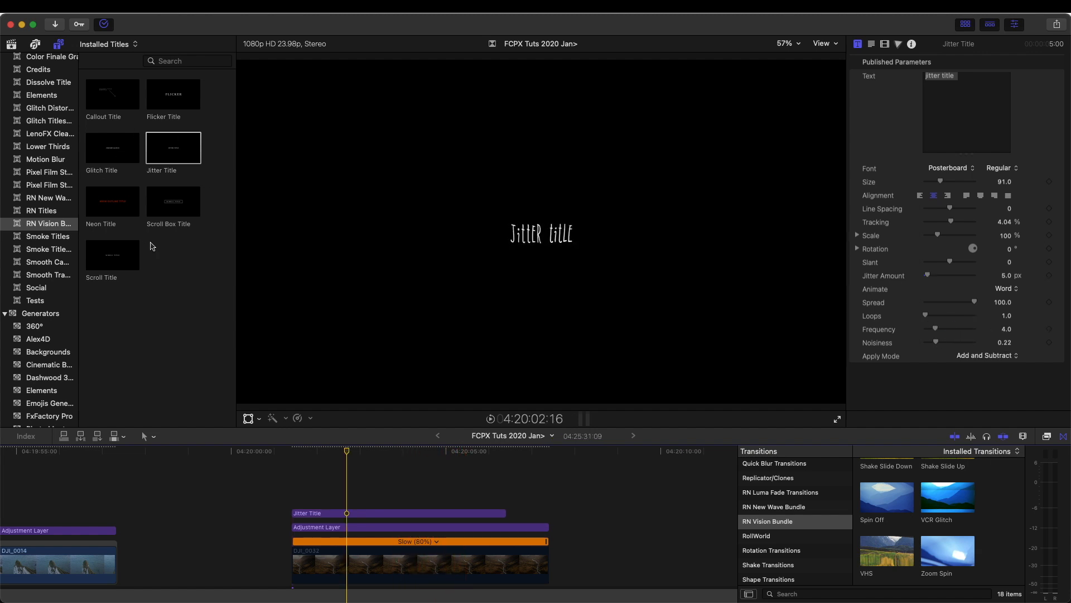